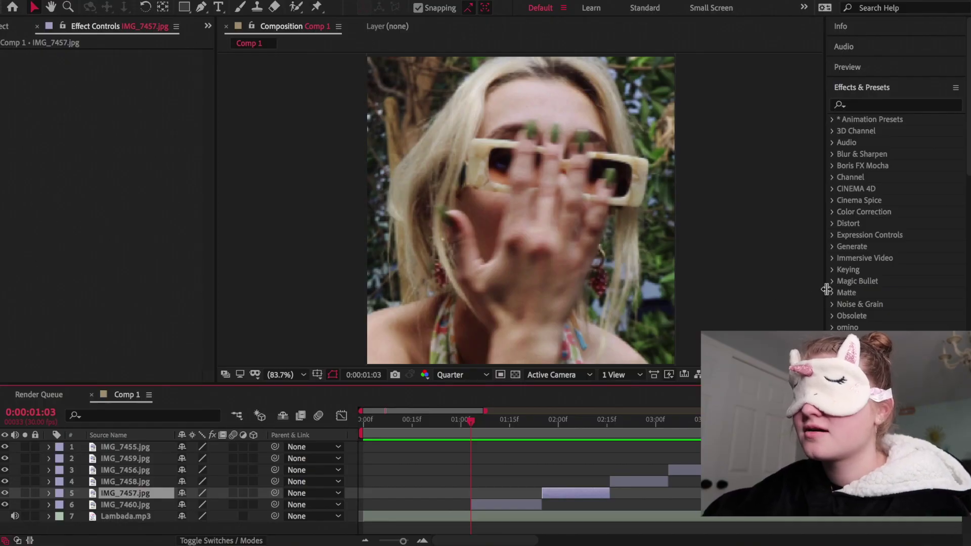
Check IMG_7457.jpg's rotation at the comp end and set its Scale to 131%
key("End")
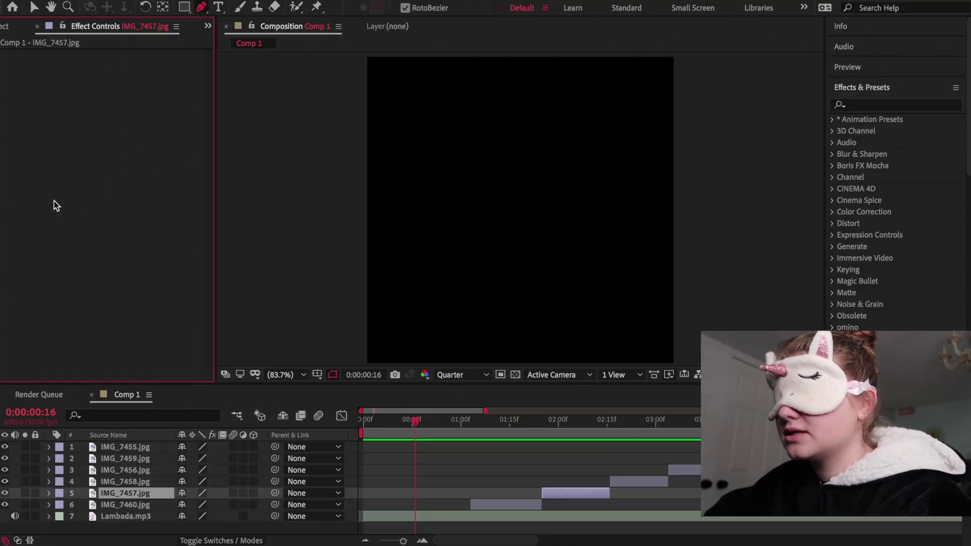
key("r")
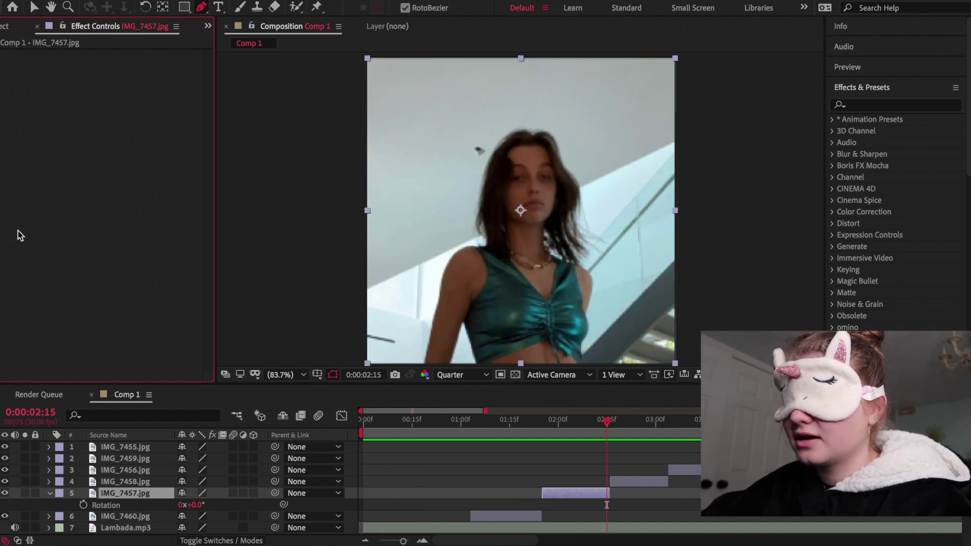
key("r")
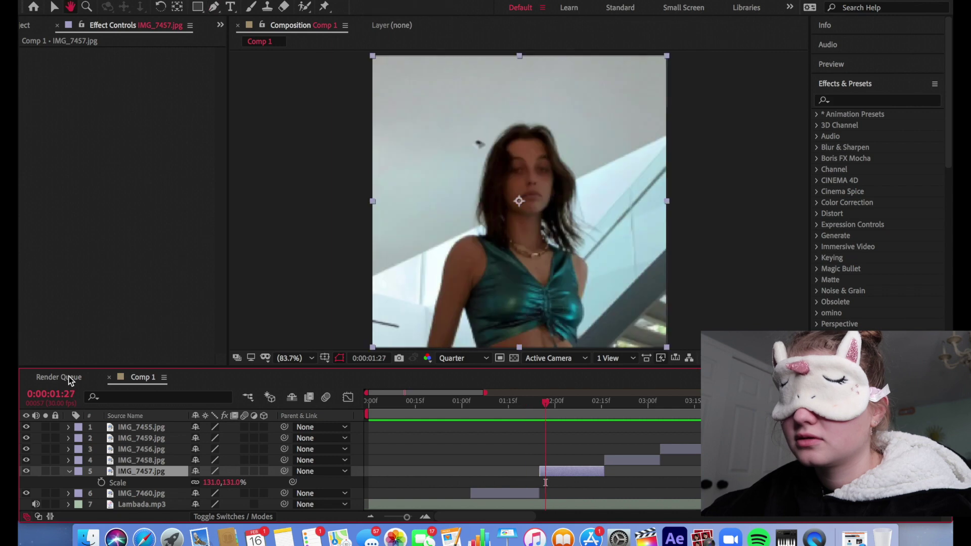
left_click(68, 377)
Return to the comp start, preview the slideshow, and select IMG_7460.jpg for 131% scaling
left_click(67, 395)
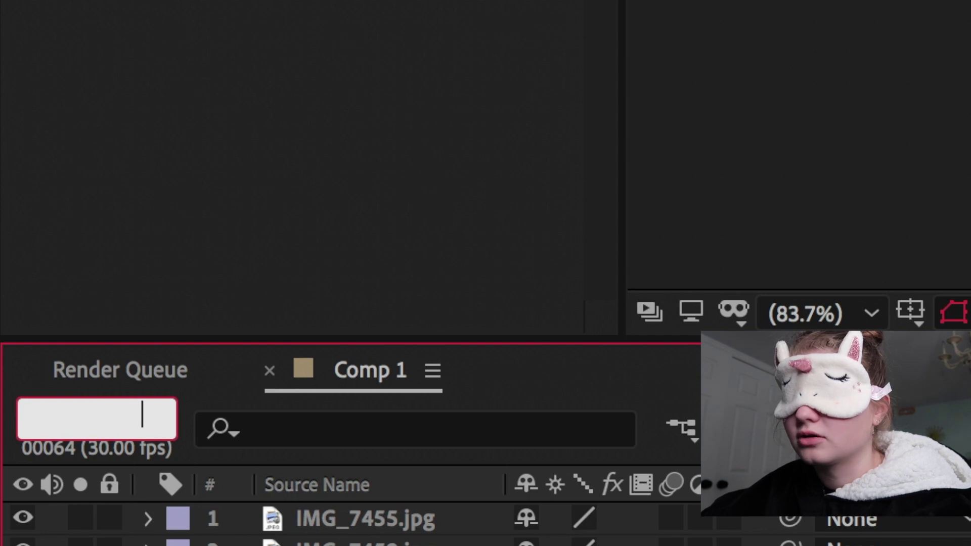
type("0")
key("Return")
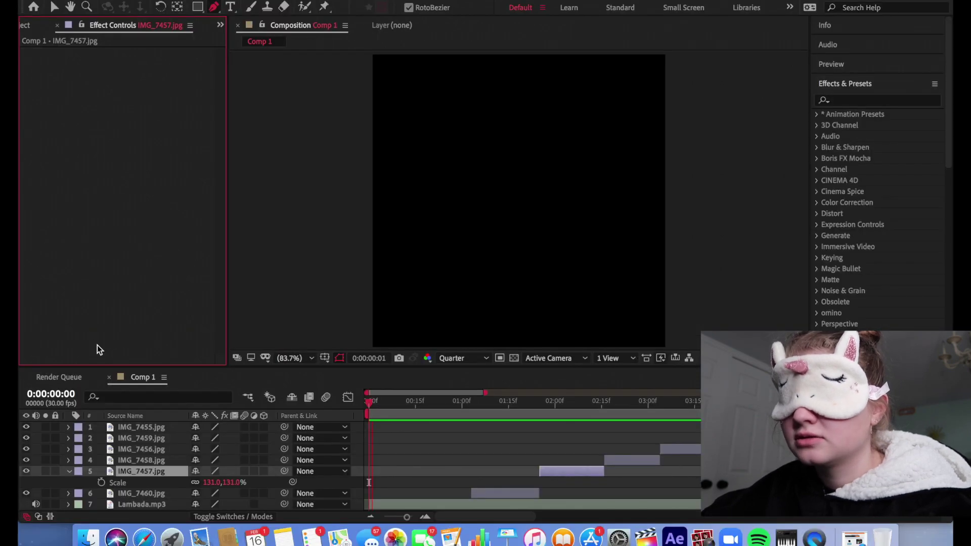
key("space")
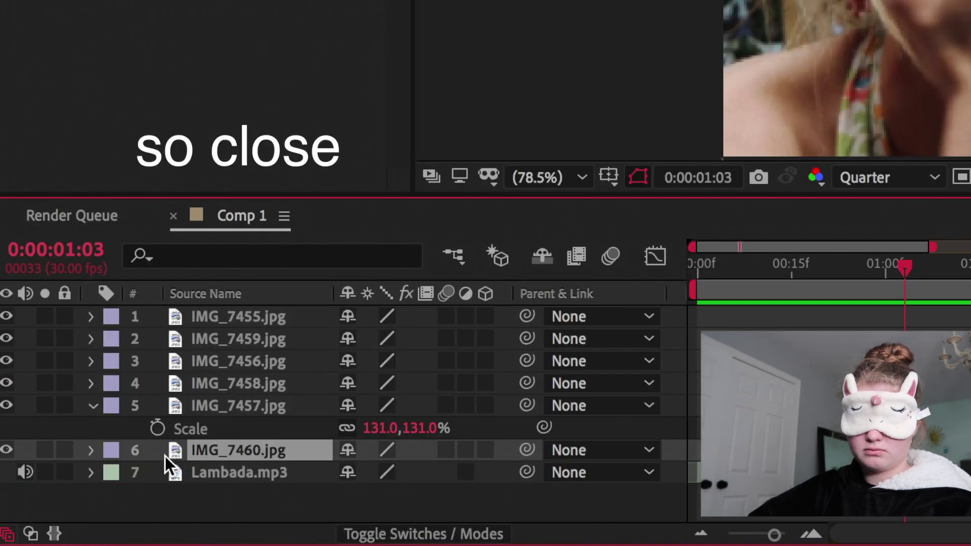
left_click(171, 473)
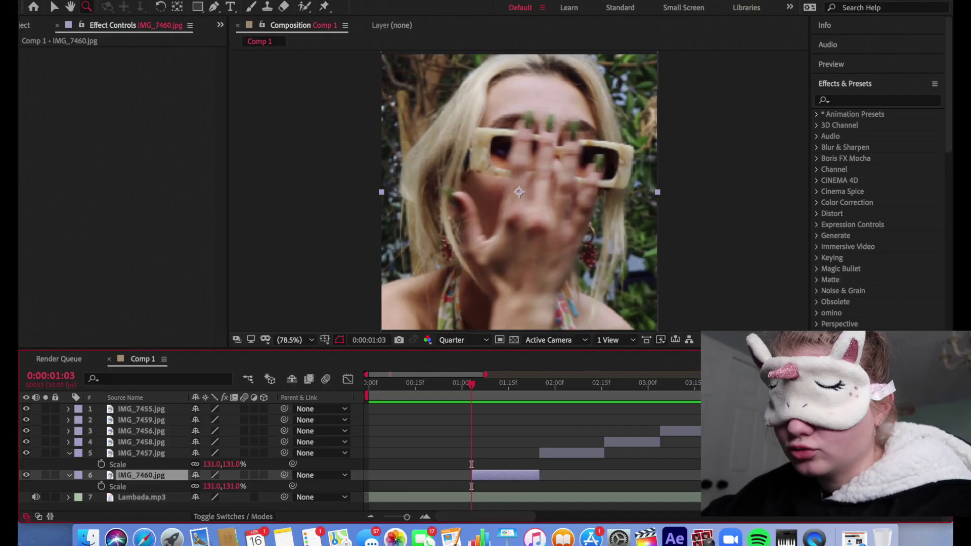
scroll(645, 440, "right", 10)
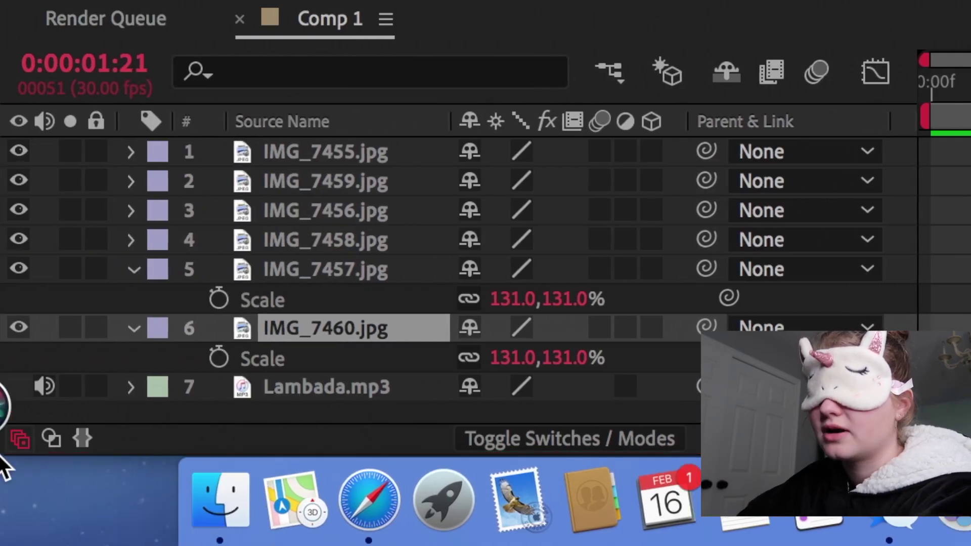
left_click(10, 394)
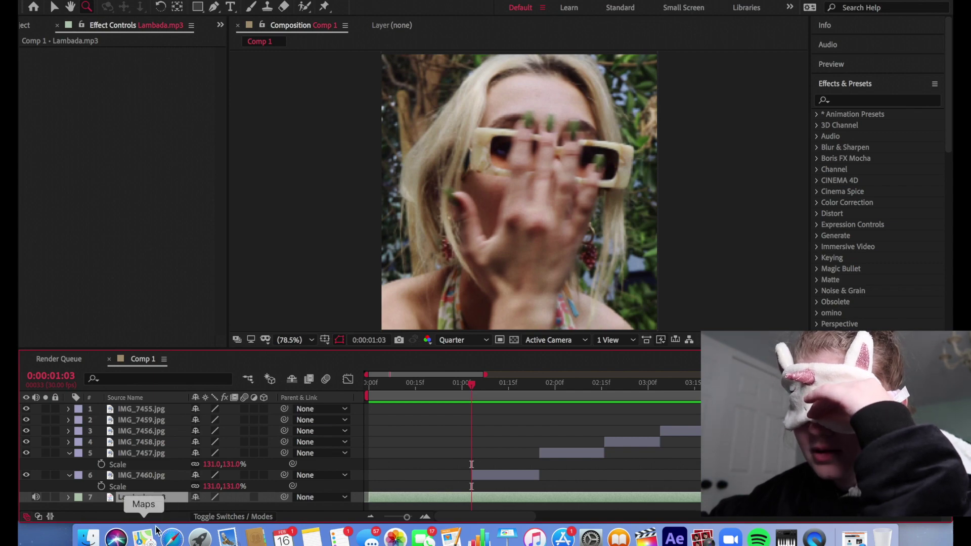
left_click(144, 538)
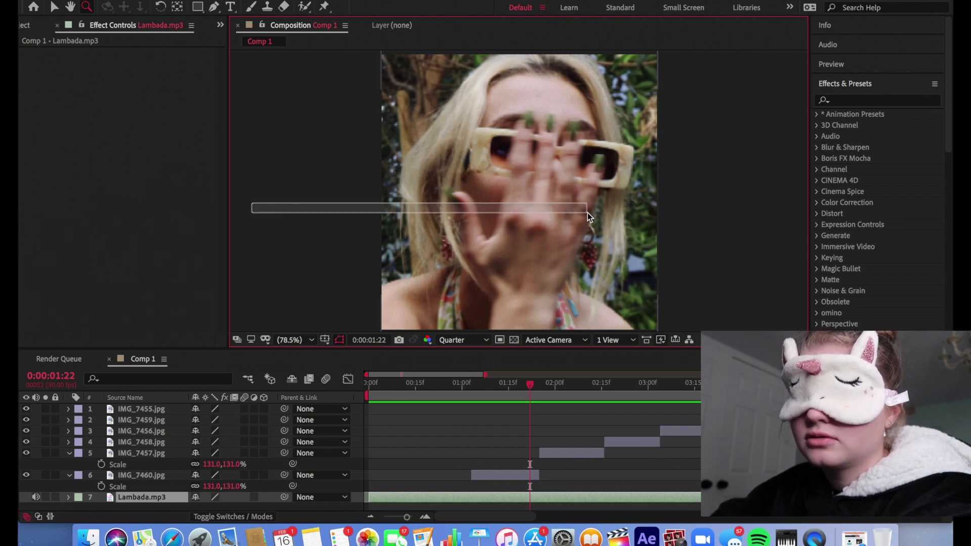
left_click_drag(587, 213, 587, 213)
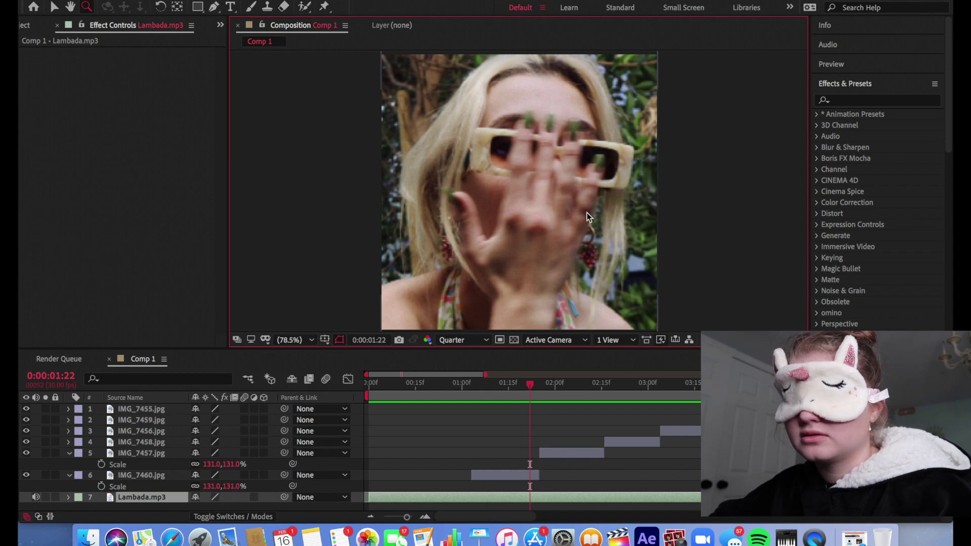
key("space")
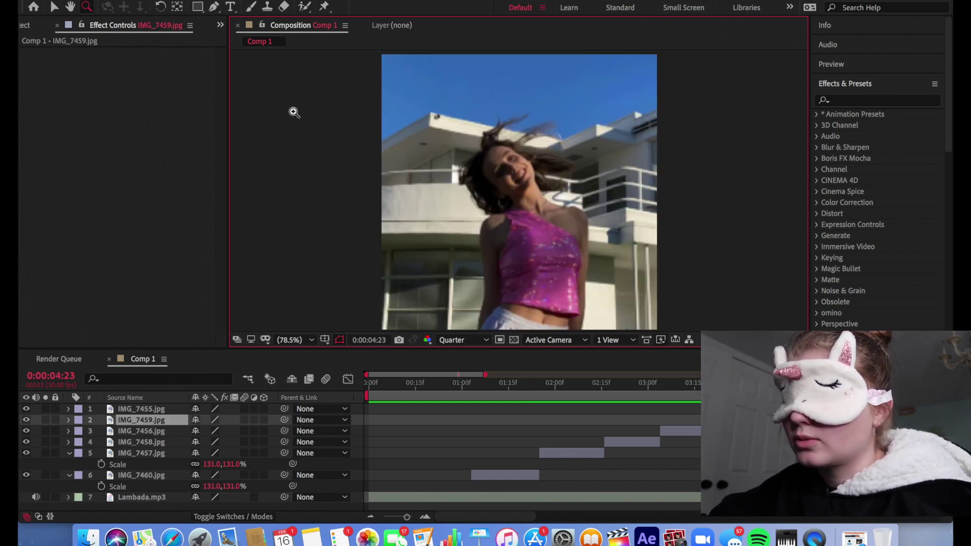
left_click_drag(294, 112, 766, 76)
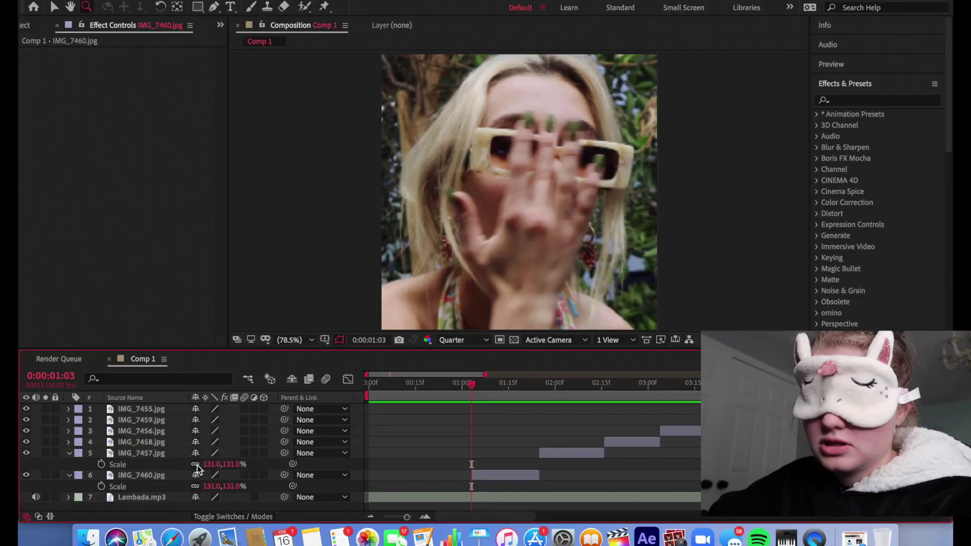
left_click(185, 466)
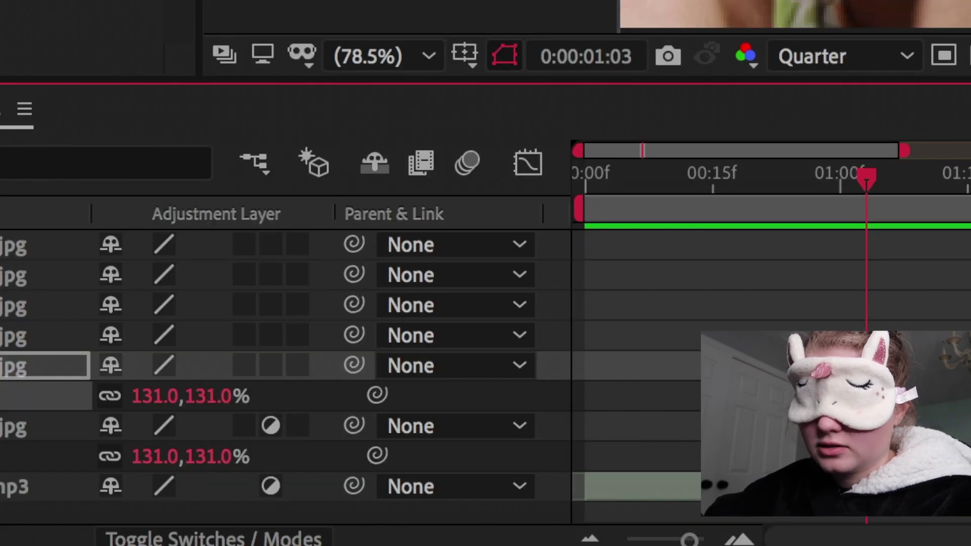
left_click(270, 366)
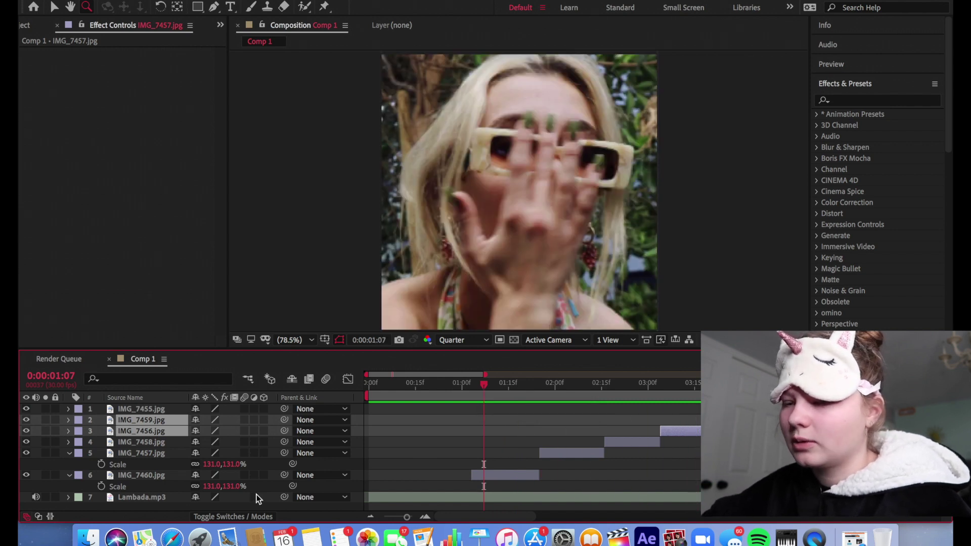
left_click(496, 475)
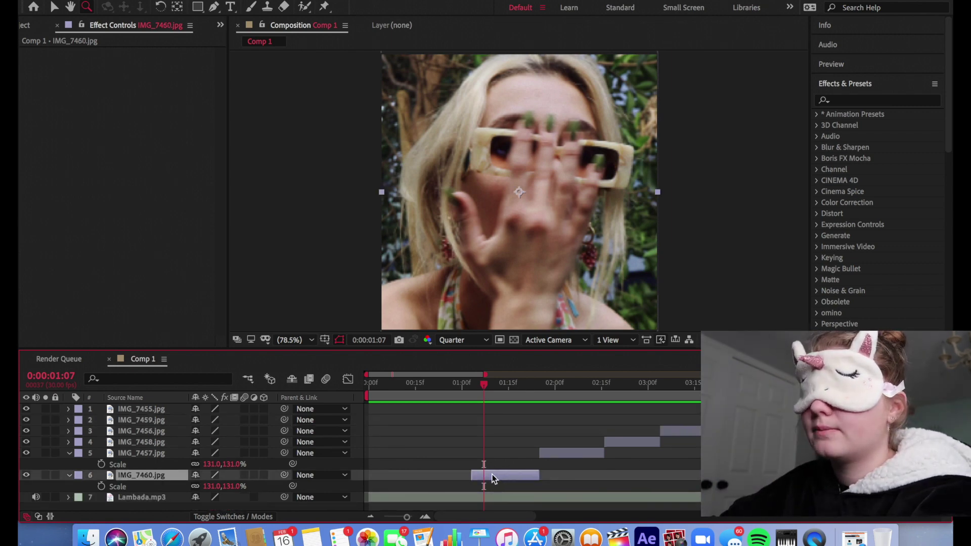
key("s")
key("End")
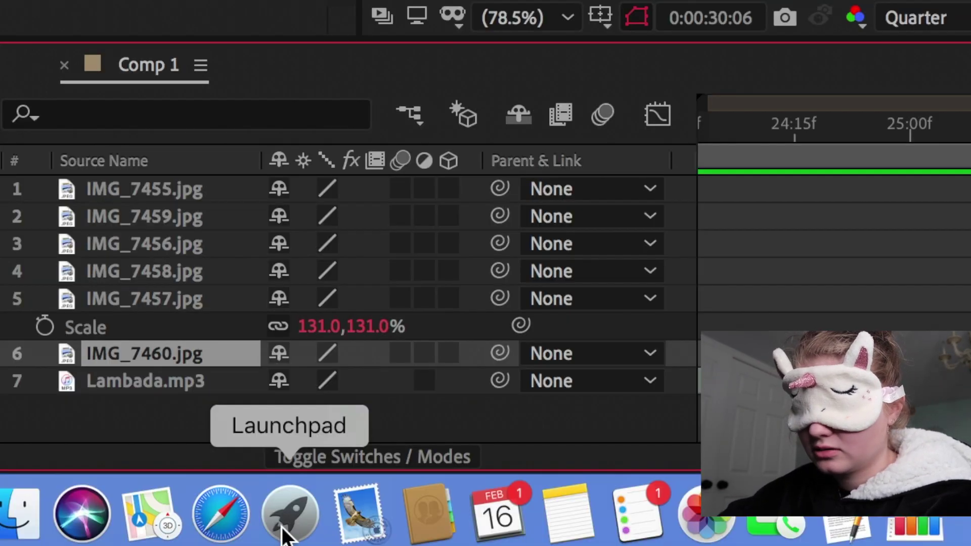
left_click(288, 516)
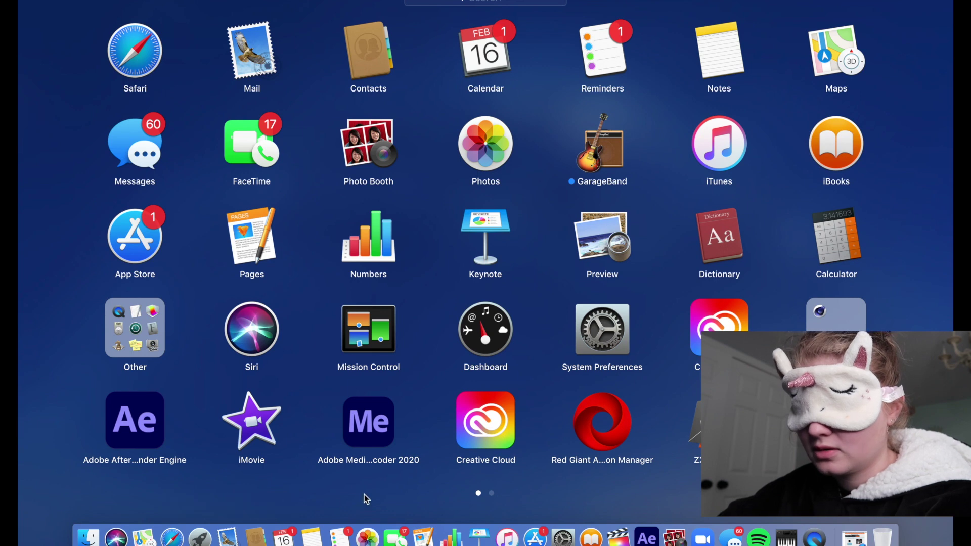
type("q")
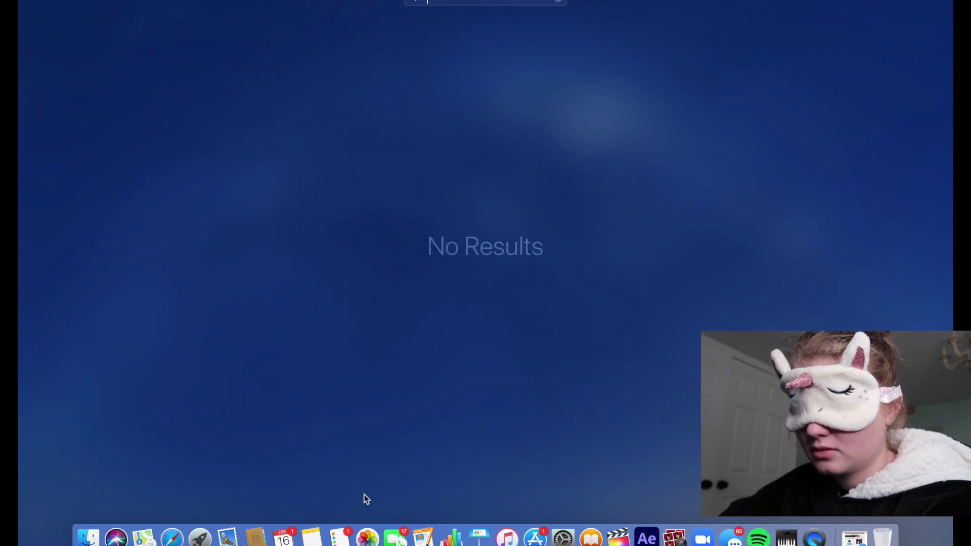
left_click(365, 496)
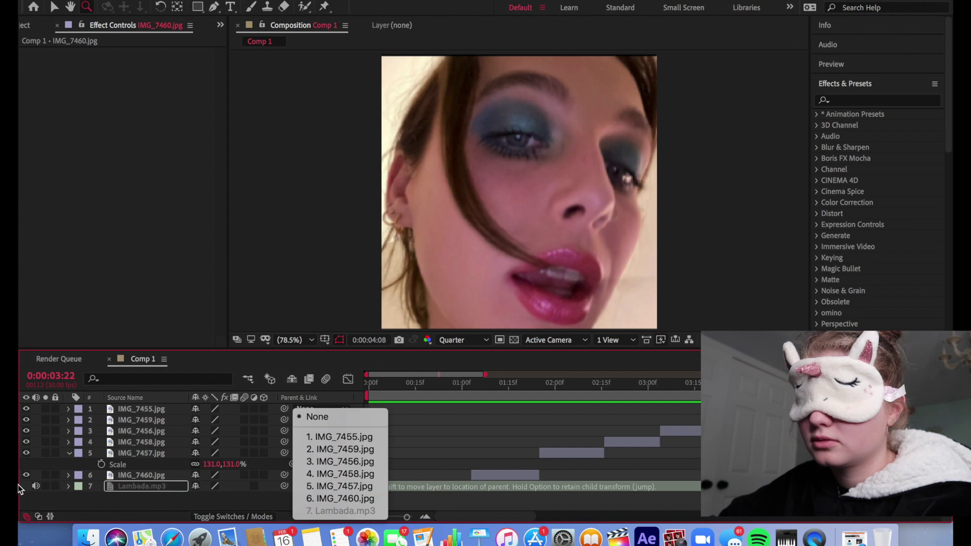
Zoom the timeline out and show every Comp 1 layer's Position (540,540)
key("Escape")
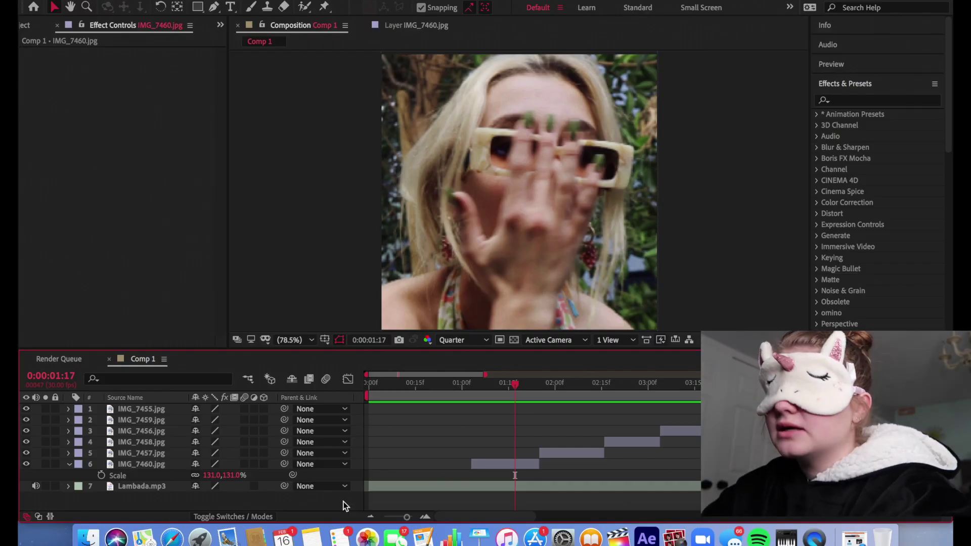
key("equal")
key("super+a")
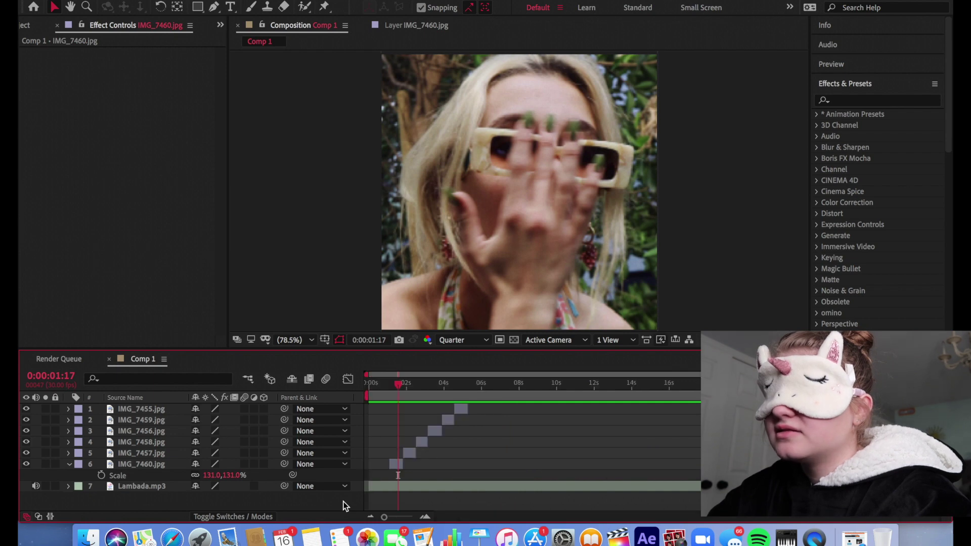
key("p")
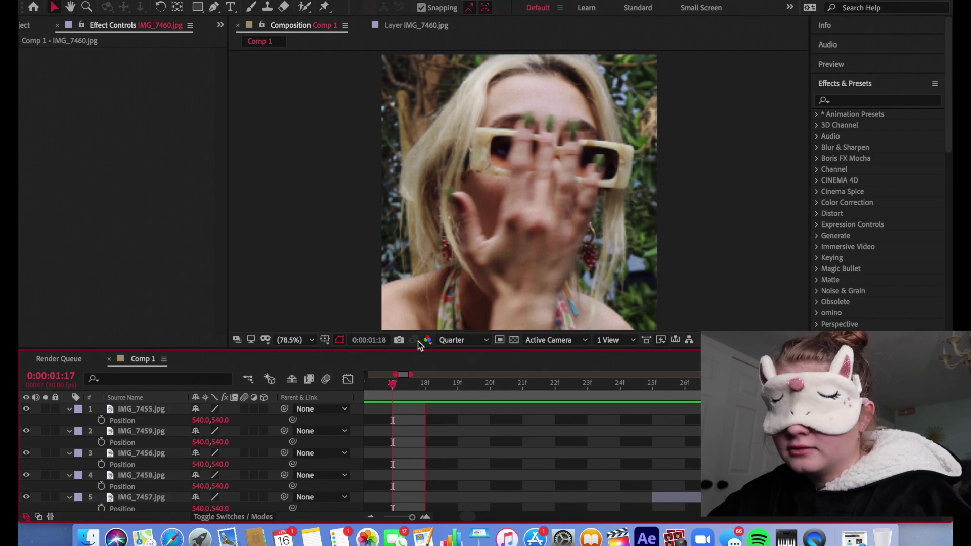
key("shift+Page_Down")
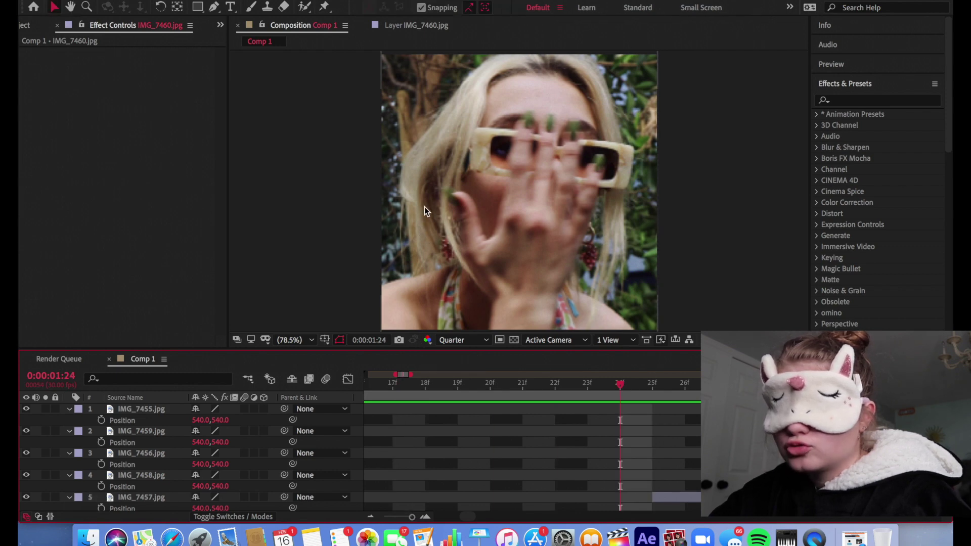
Preview the slideshow and keyframe IMG_7458's Position, ending off-screen at -1434.1, 540
left_click(425, 194)
left_click_drag(952, 192, 780, 188)
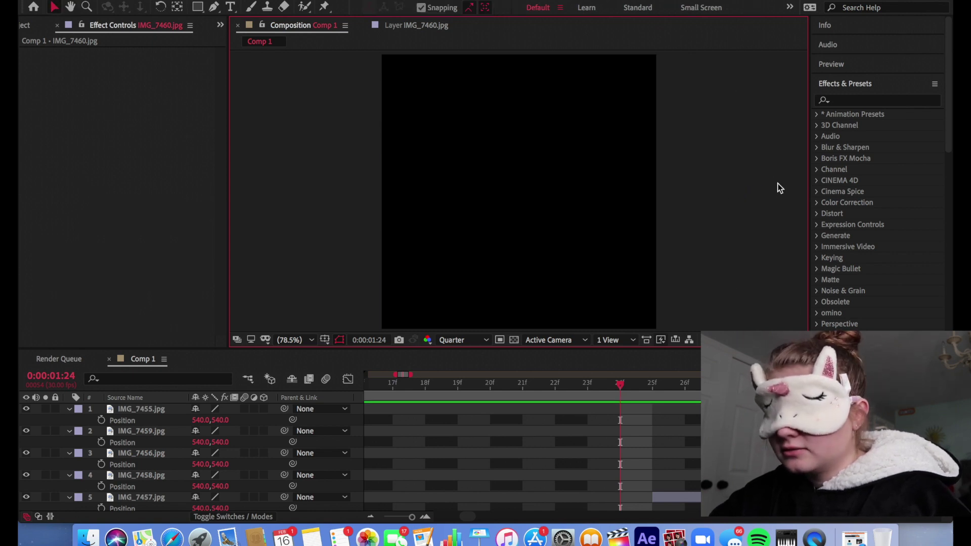
key("space")
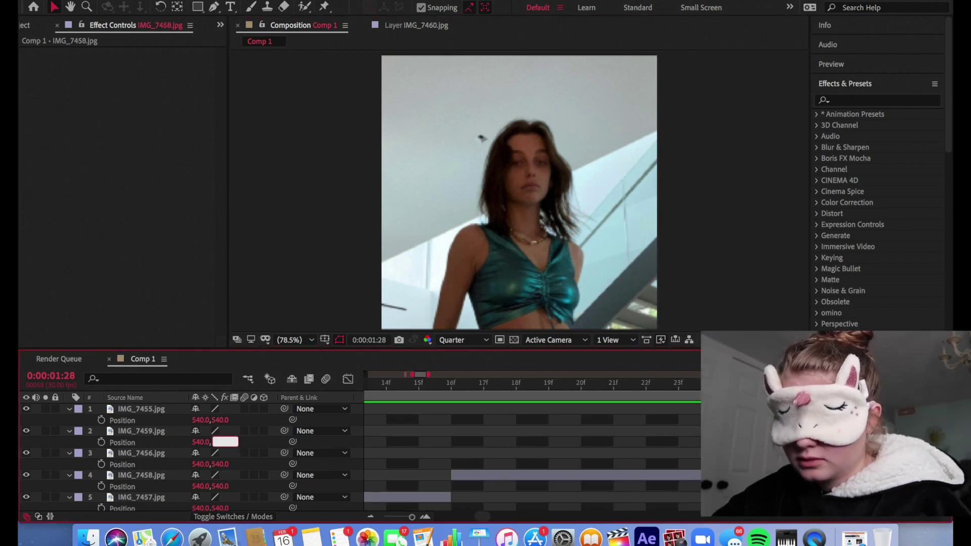
left_click(102, 486)
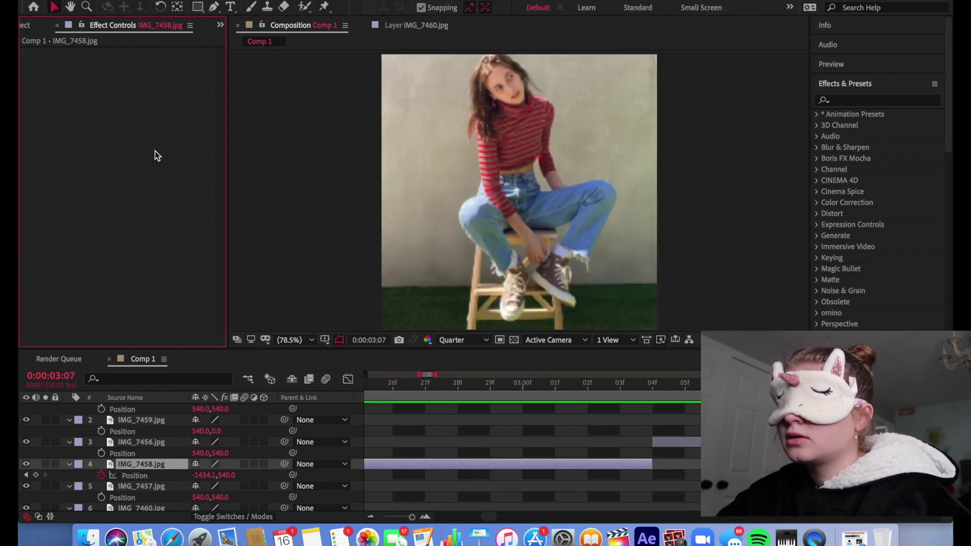
left_click(300, 361)
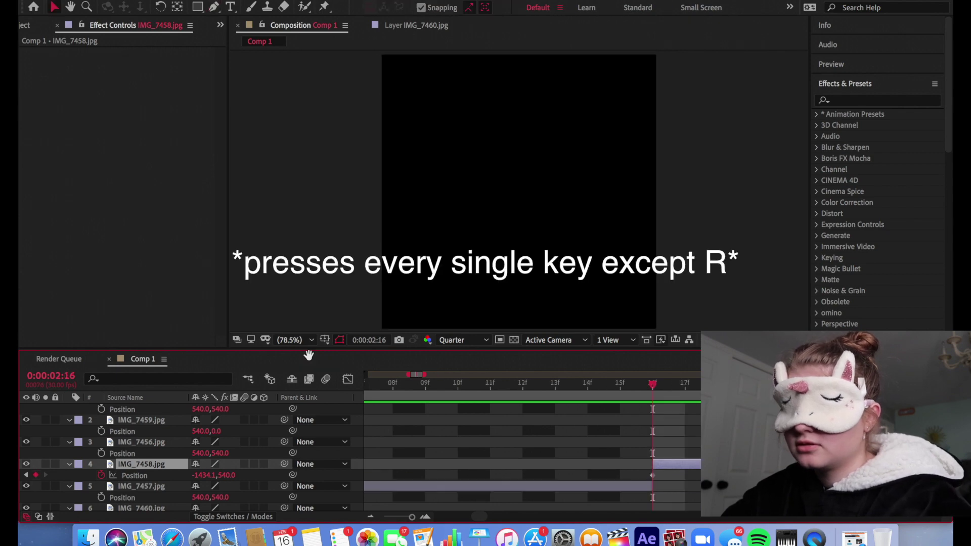
Show IMG_7458's Rotation and drop desktop files such as IMG_7455.jpg into Comp 1
key("Page_Up")
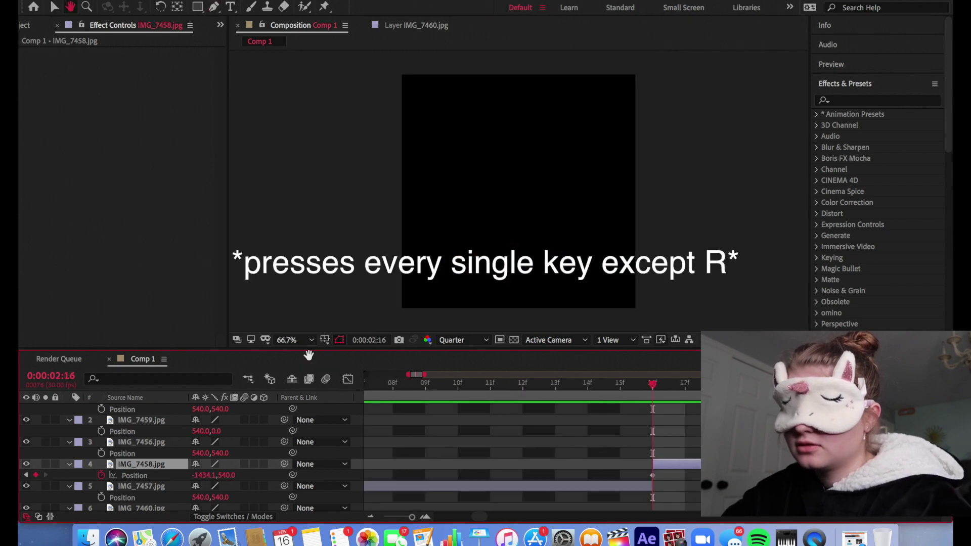
key("alt+shift+p")
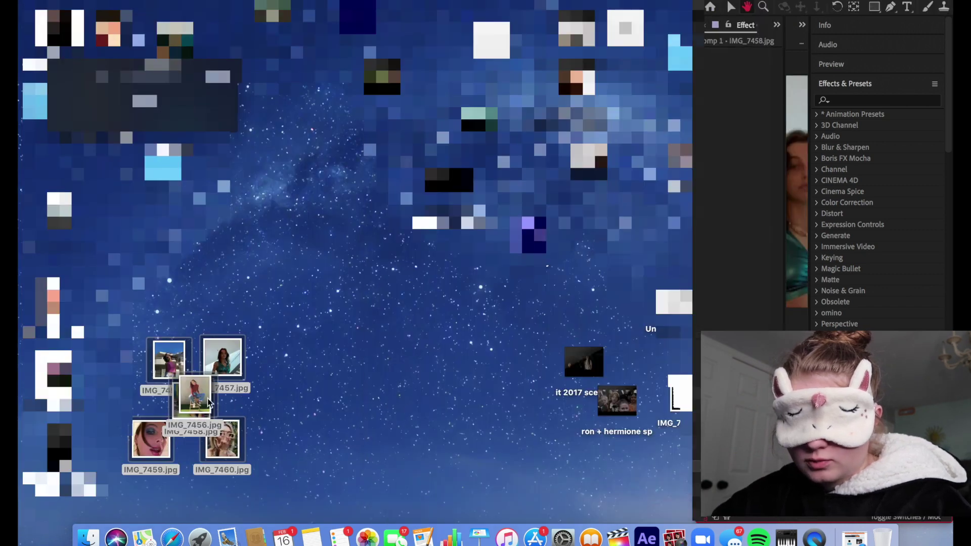
left_click_drag(194, 396, 574, 437)
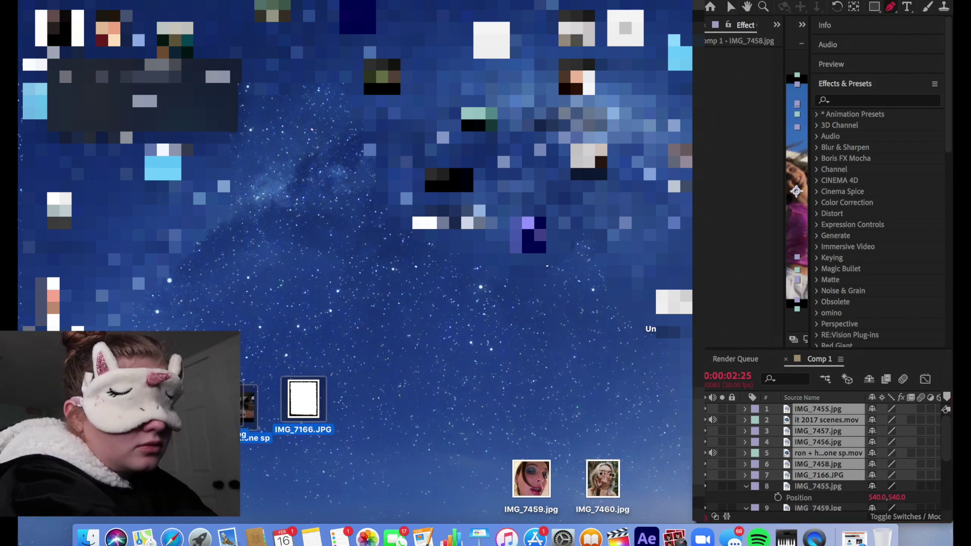
Quick Look IMG_7455.jpg, then open the teal-top photo in Preview
key("space")
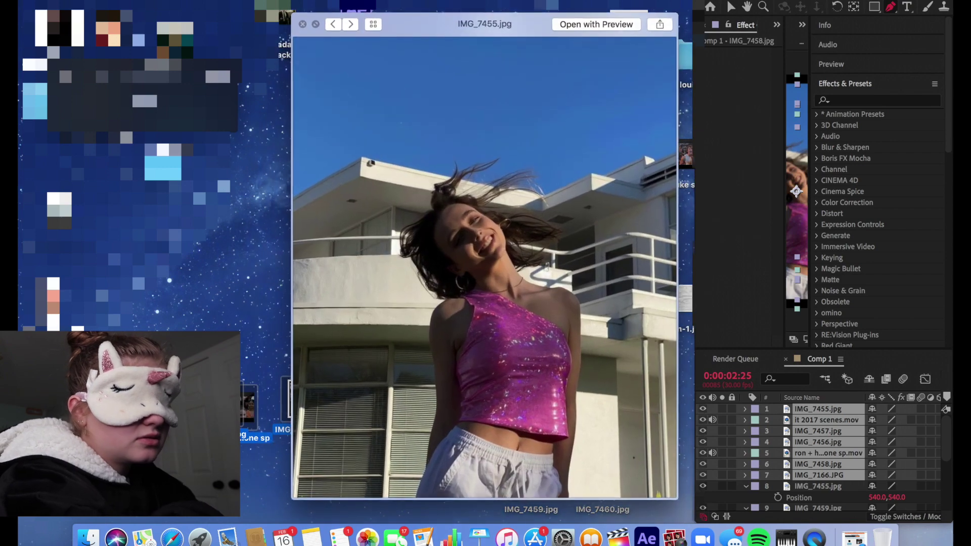
key("space")
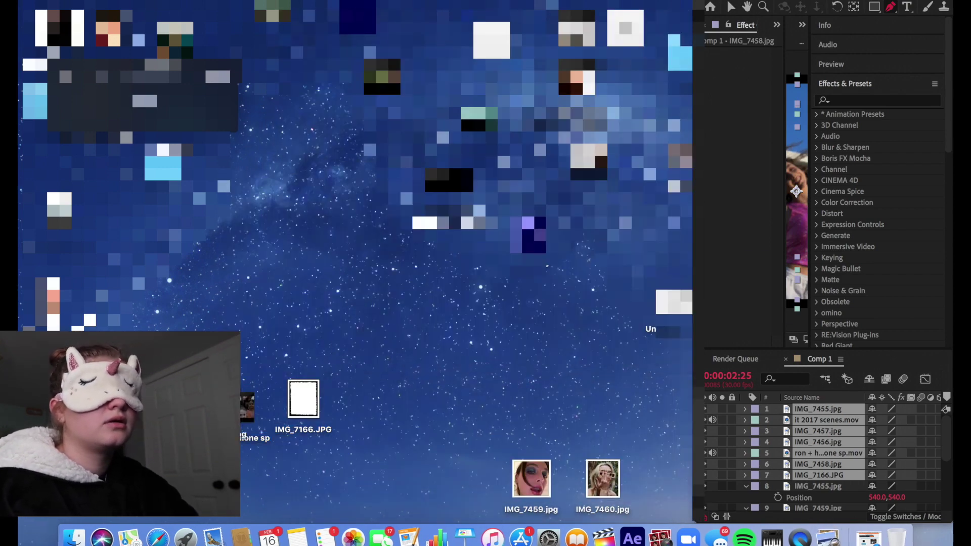
double_click(91, 319)
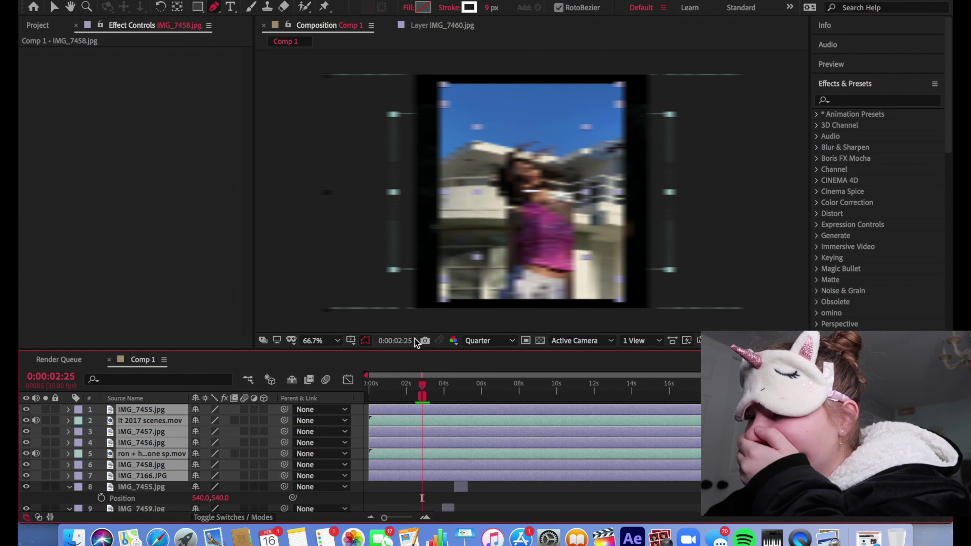
Dismiss the cached preview error, undo the extra desktop layers, and replay from near the start
key("space")
left_click(592, 278)
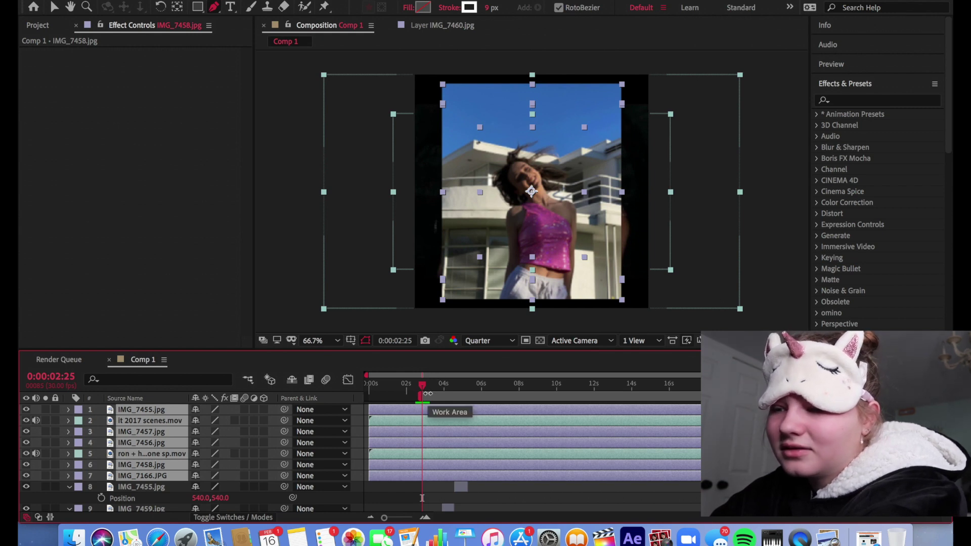
key("space")
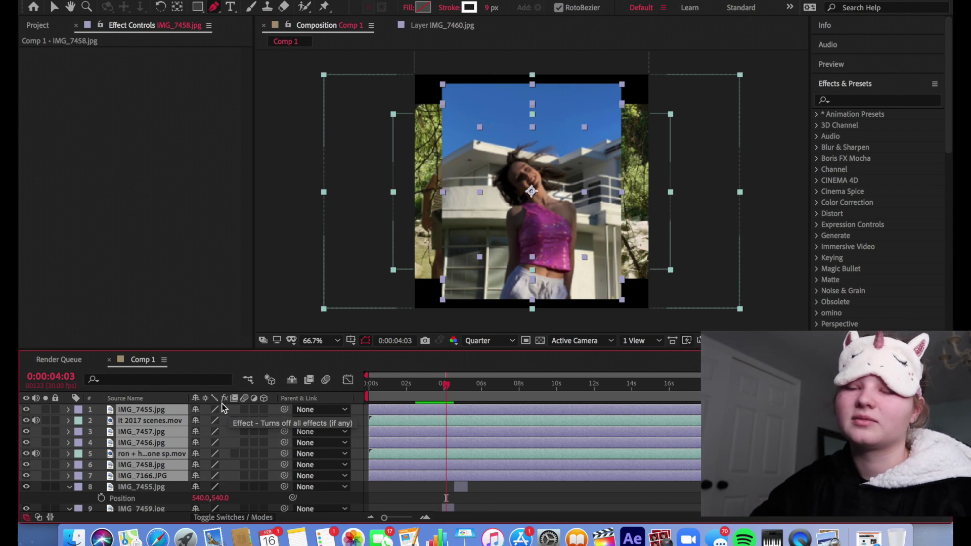
key("super+z")
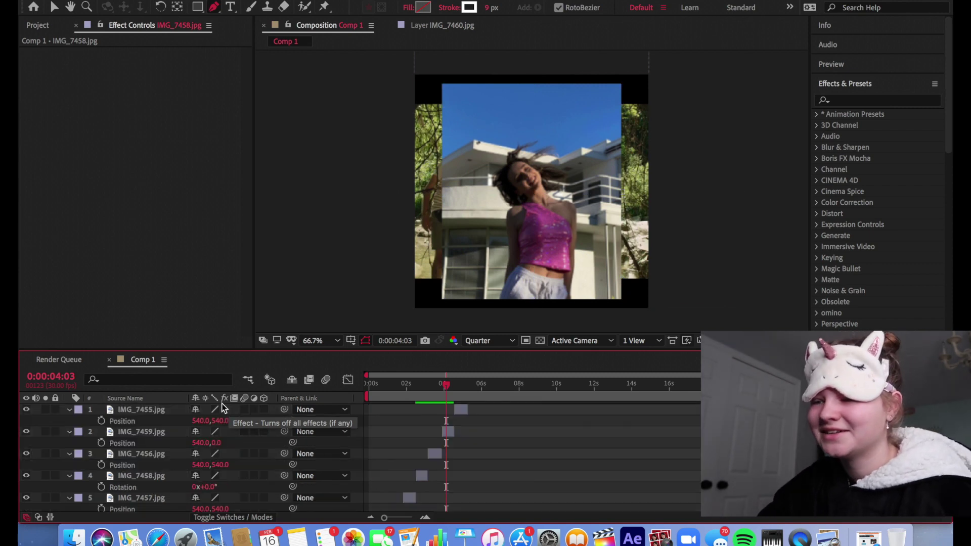
left_click_drag(445, 384, 381, 390)
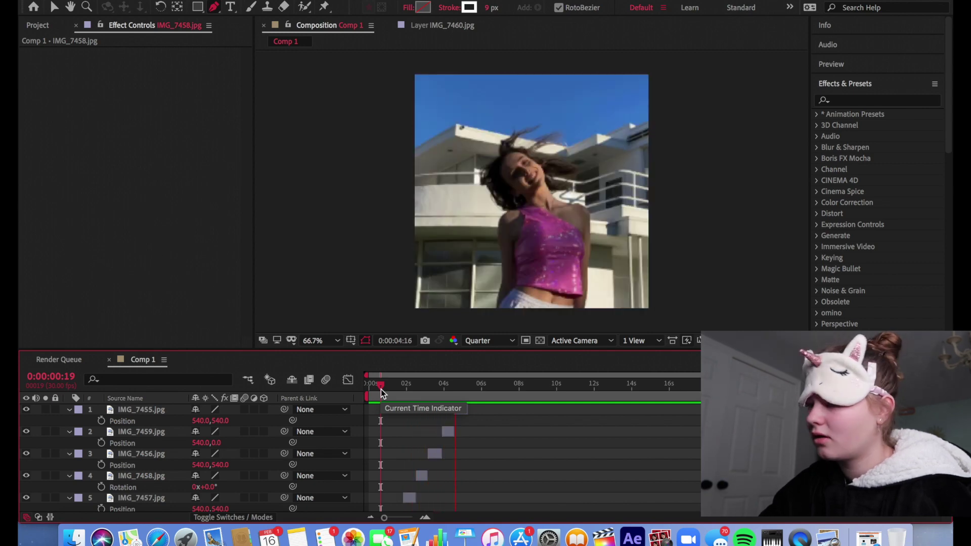
key("space")
scroll(381, 389, "down", 1)
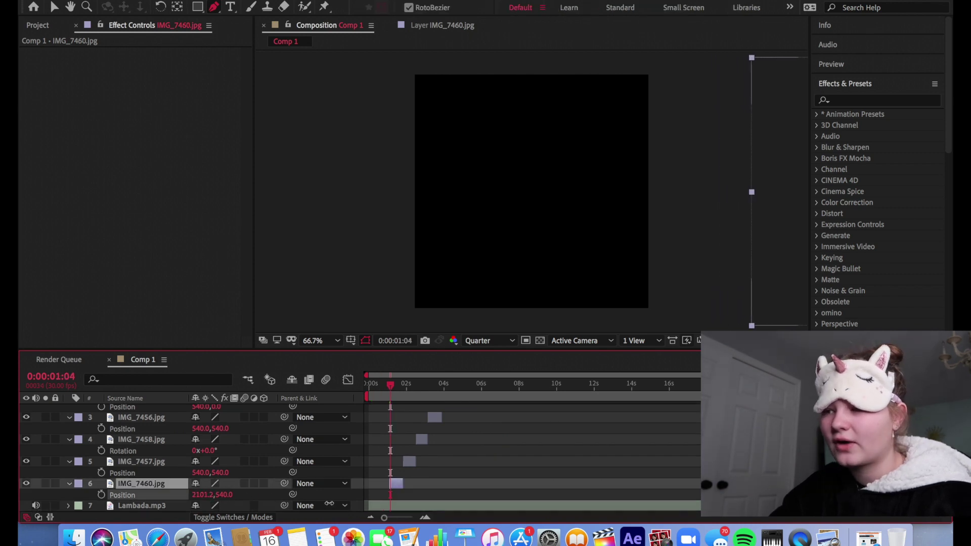
At 2:20, select IMG_7458 and expand its Transform settings (keyframed Position, 138% Scale)
key("Return")
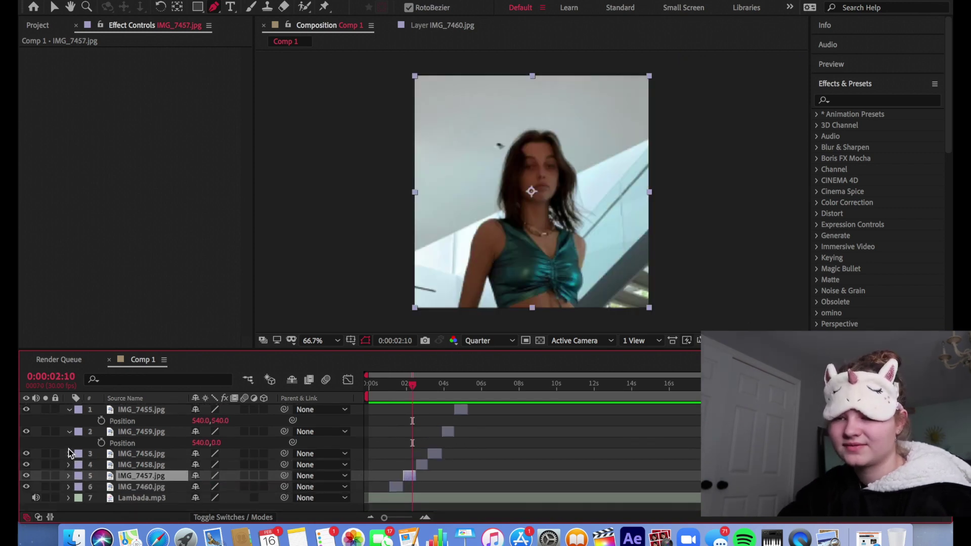
left_click_drag(381, 384, 446, 384)
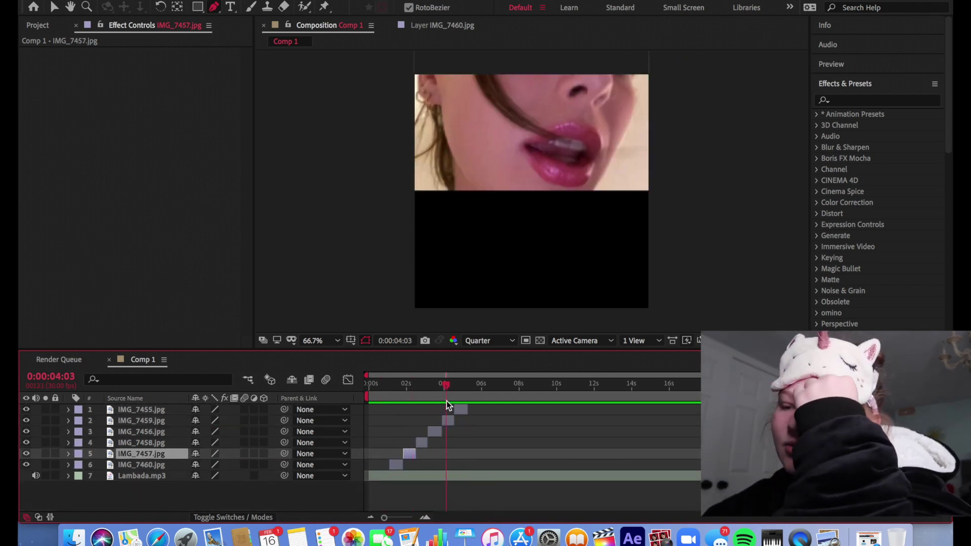
left_click(447, 421)
left_click(392, 384)
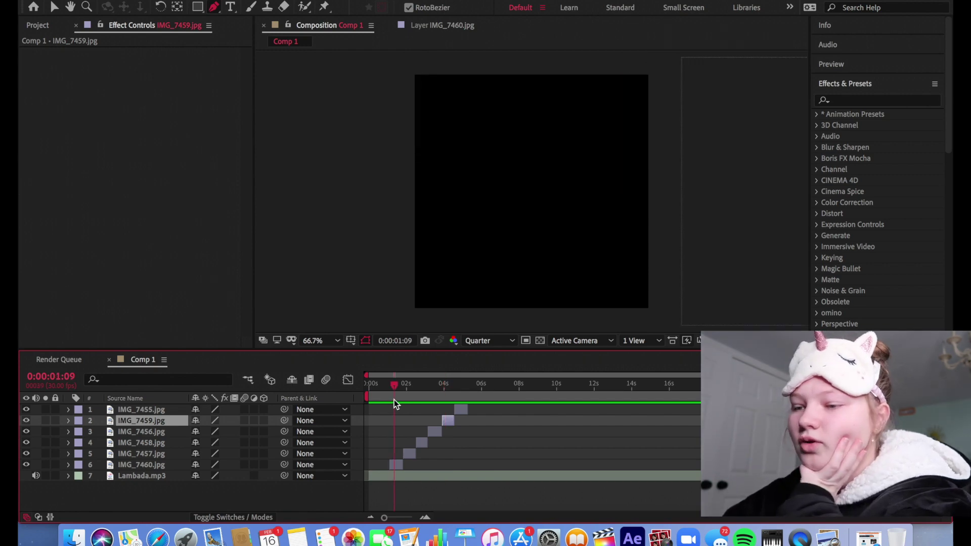
left_click_drag(393, 395, 420, 394)
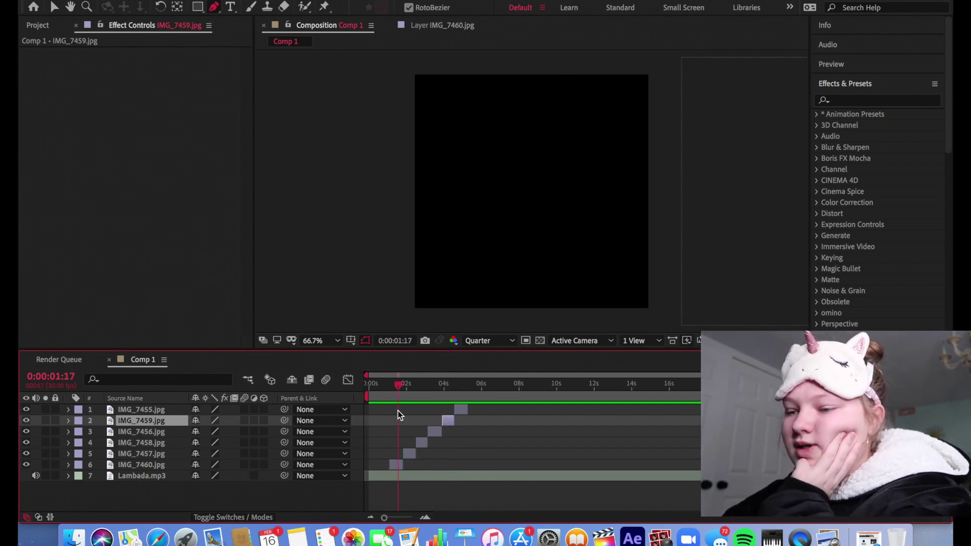
left_click(424, 442)
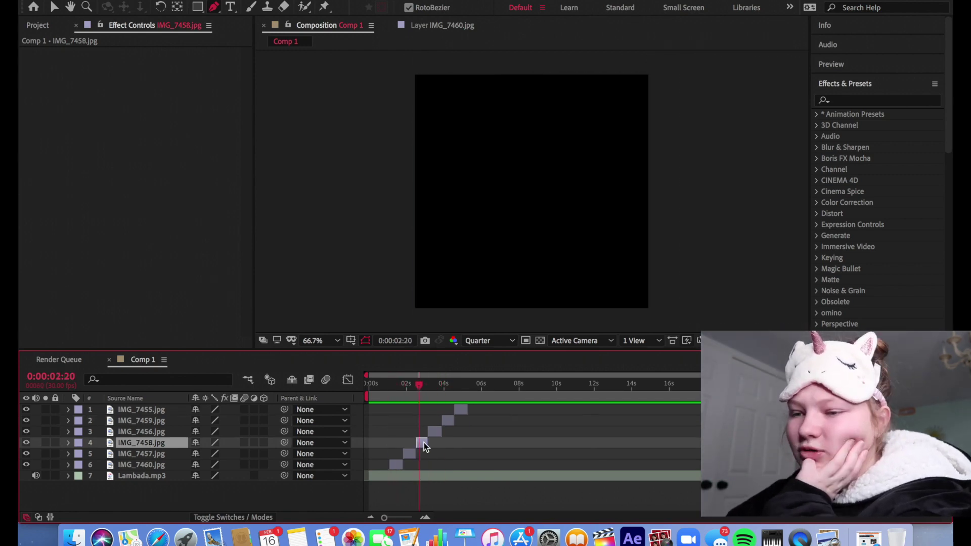
left_click(68, 442)
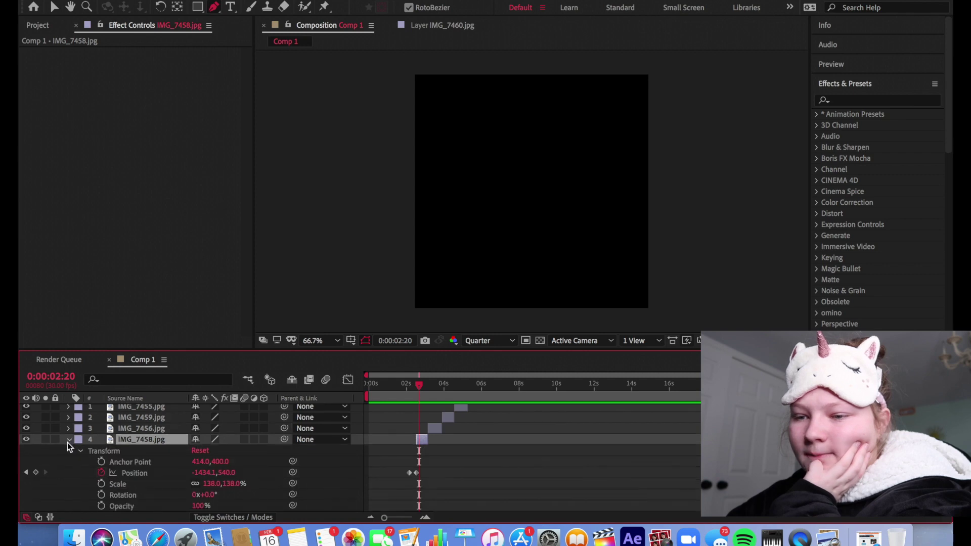
Set IMG_7458's Position X to -1434.1 and move that keyframe to 2:16
left_click(200, 473)
left_click(335, 469)
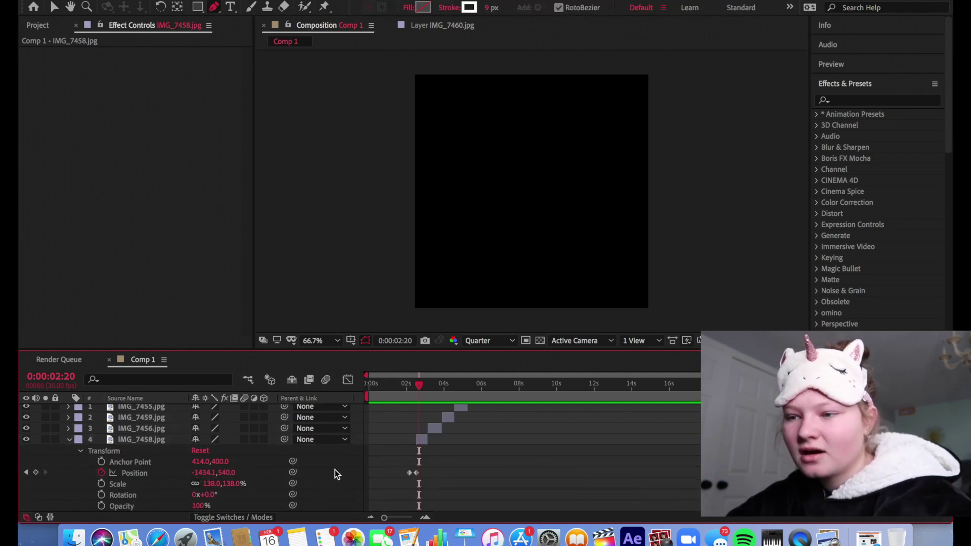
left_click_drag(418, 387, 409, 390)
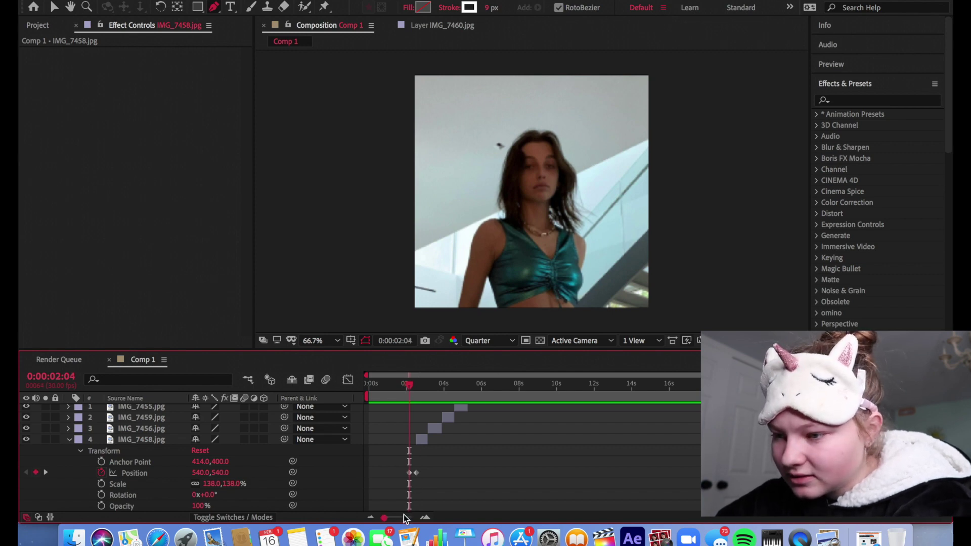
left_click_drag(405, 517, 413, 517)
left_click(546, 387)
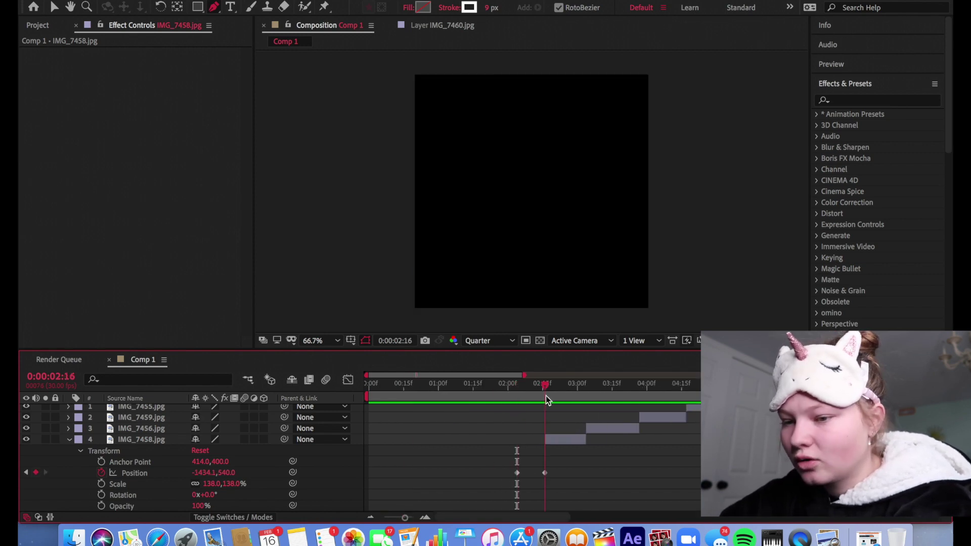
left_click(158, 474)
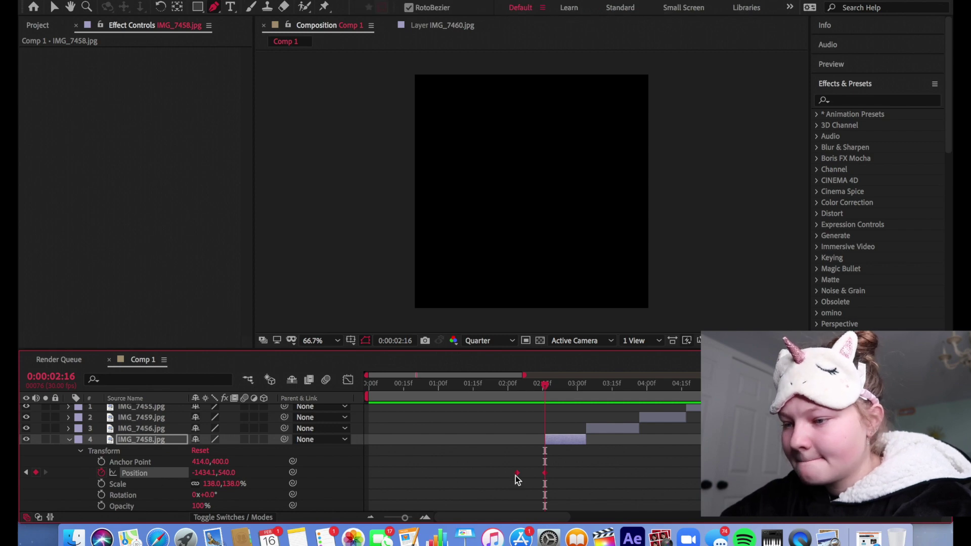
left_click_drag(517, 474, 543, 476)
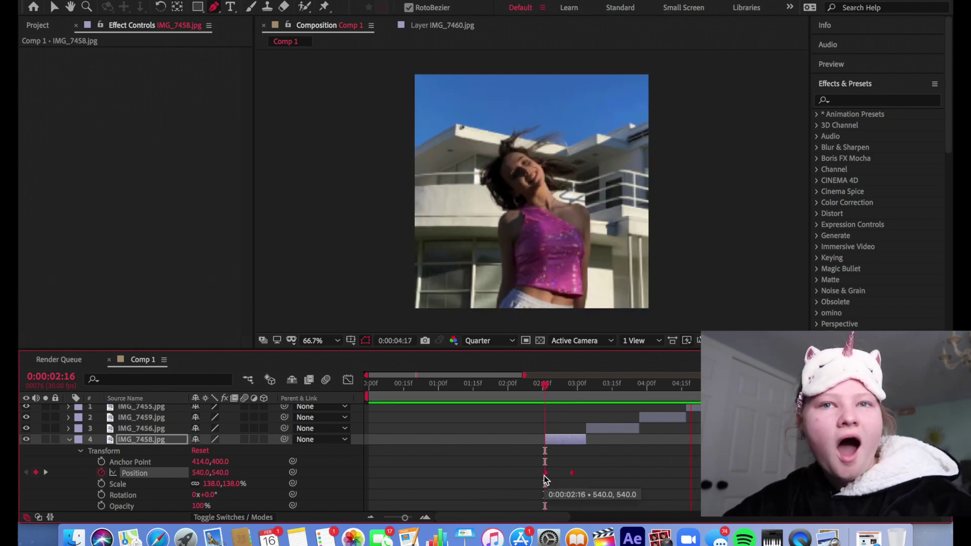
Preview IMG_7458's slide-out transition from about 1:24, stopping at 2:26
left_click(543, 391)
left_click_drag(541, 391, 495, 394)
key("space")
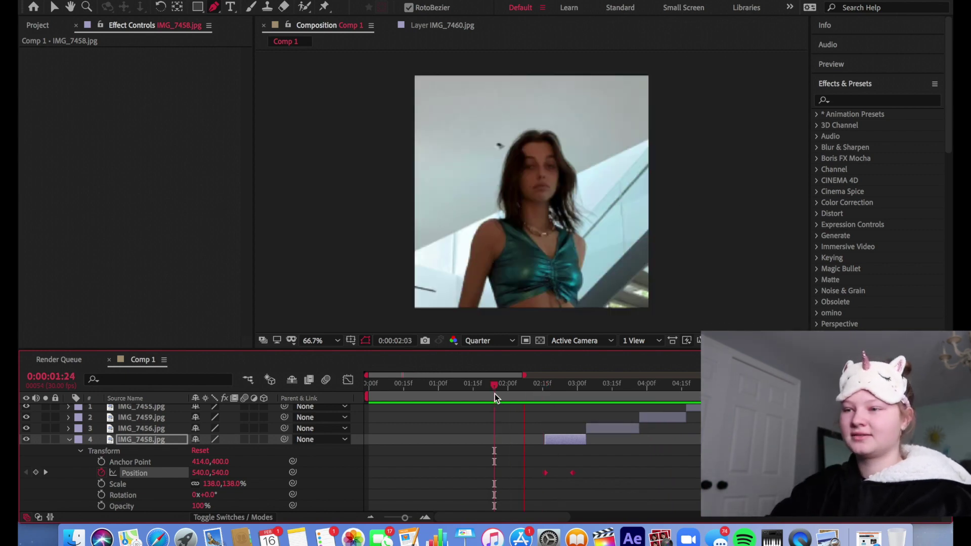
left_click_drag(494, 393, 367, 391)
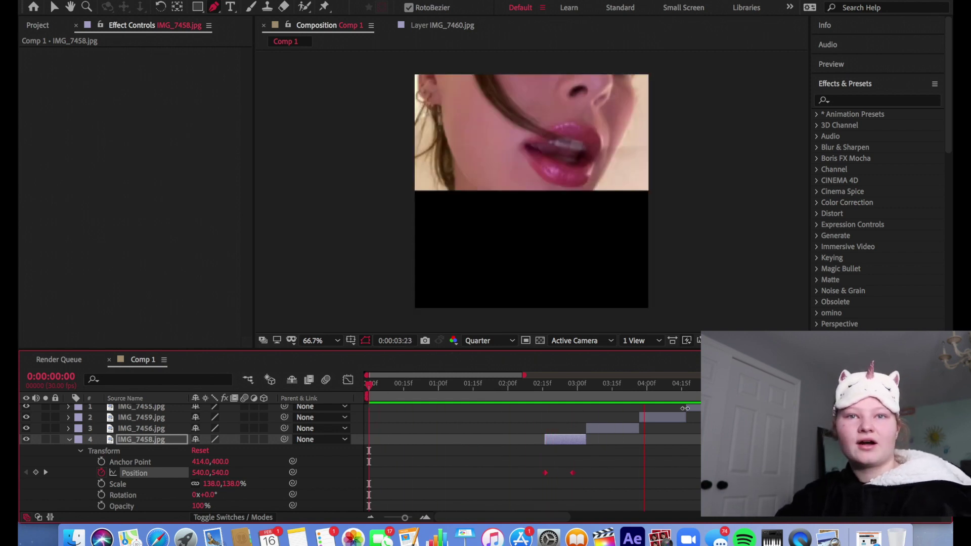
left_click(567, 390)
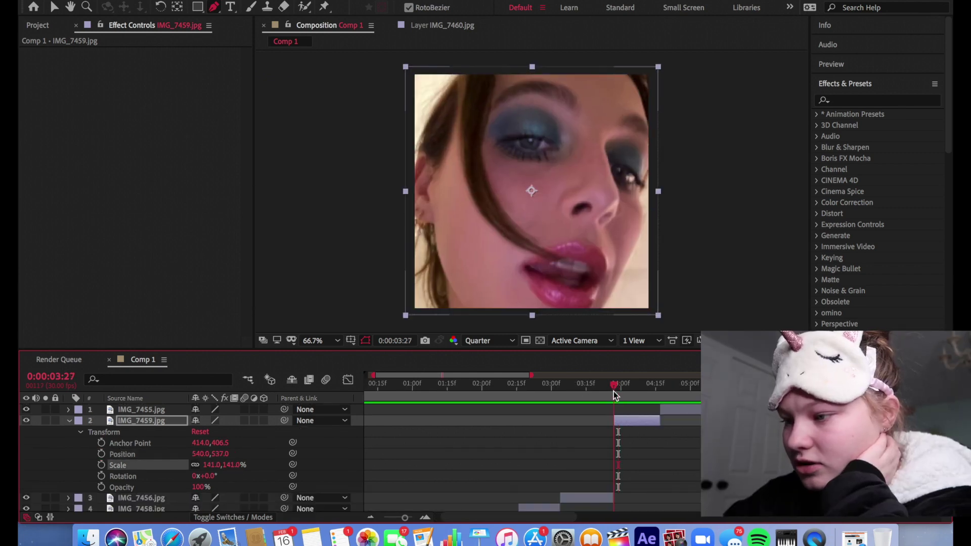
Add IMG_7459 Rotation keyframes at 4:04 and 4:16
left_click_drag(614, 391, 629, 390)
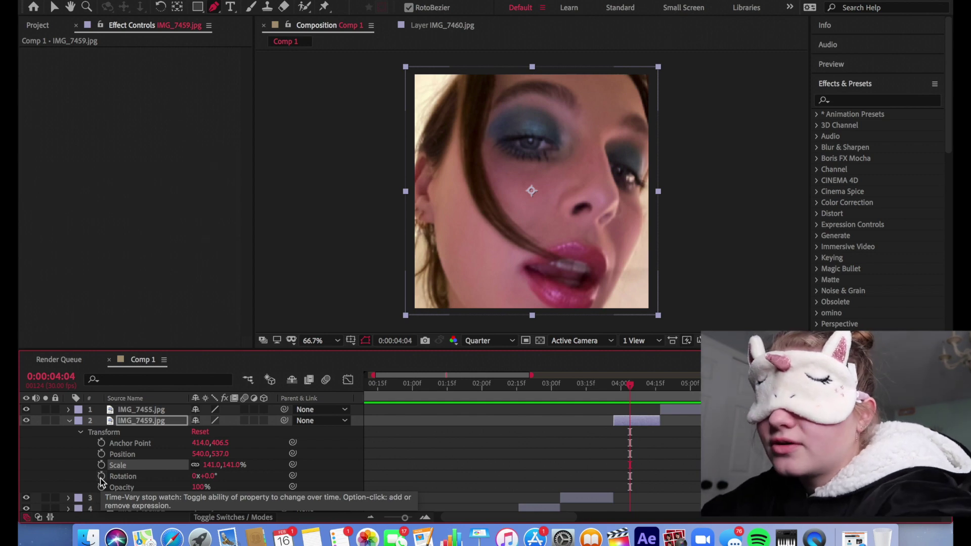
left_click(102, 476)
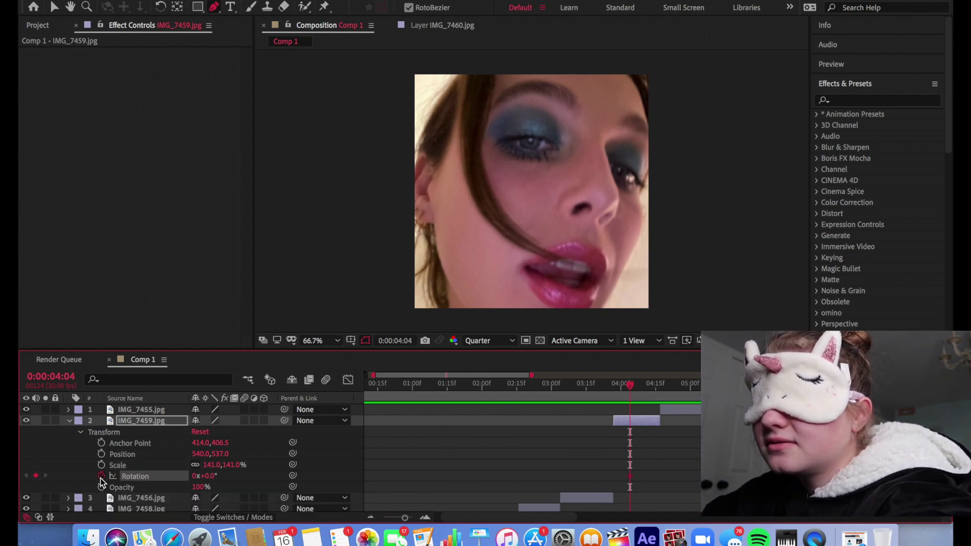
key("shift+Page_Down")
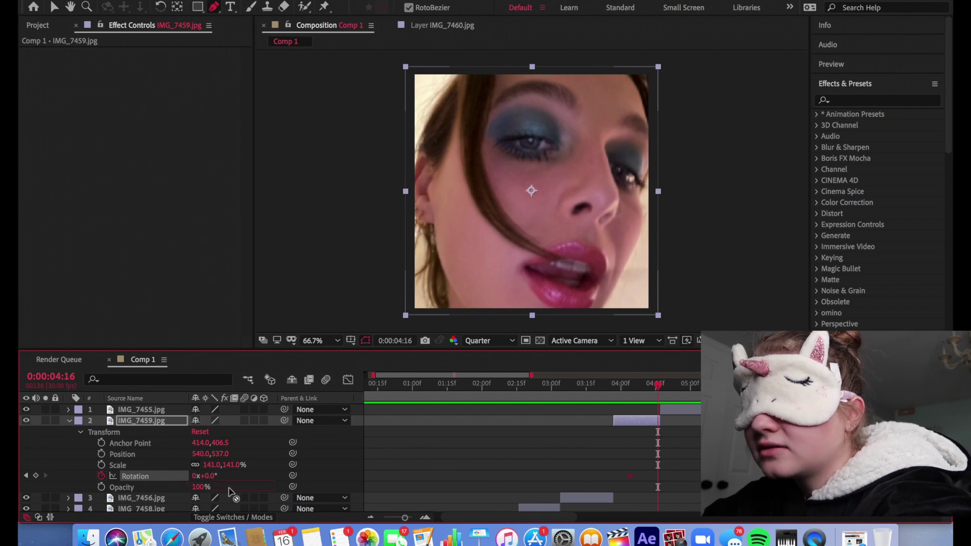
left_click(266, 496)
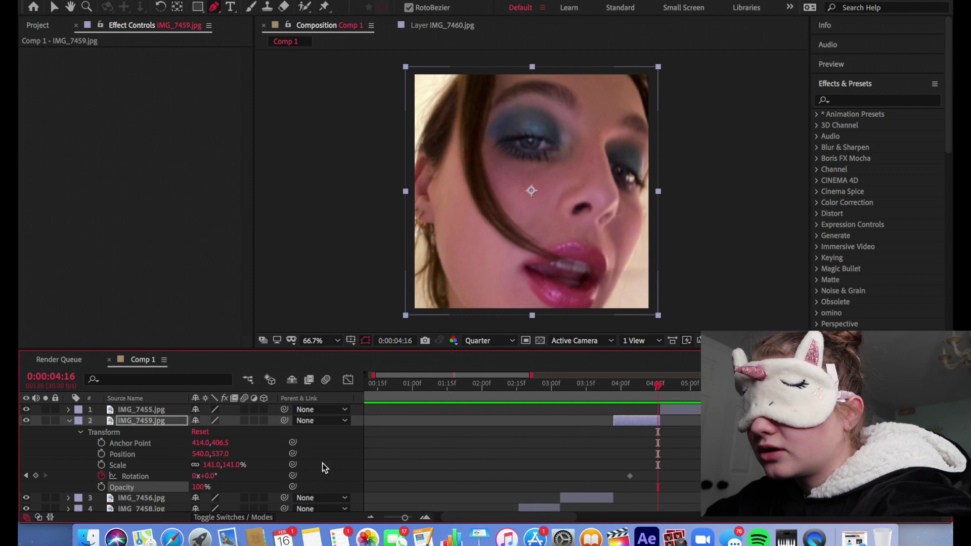
Advance to 4:20, deselect IMG_7459, and shift IMG_7458 later in the timeline
key("Page_Down")
key("Page_Down")
key("Page_Down")
key("Page_Down")
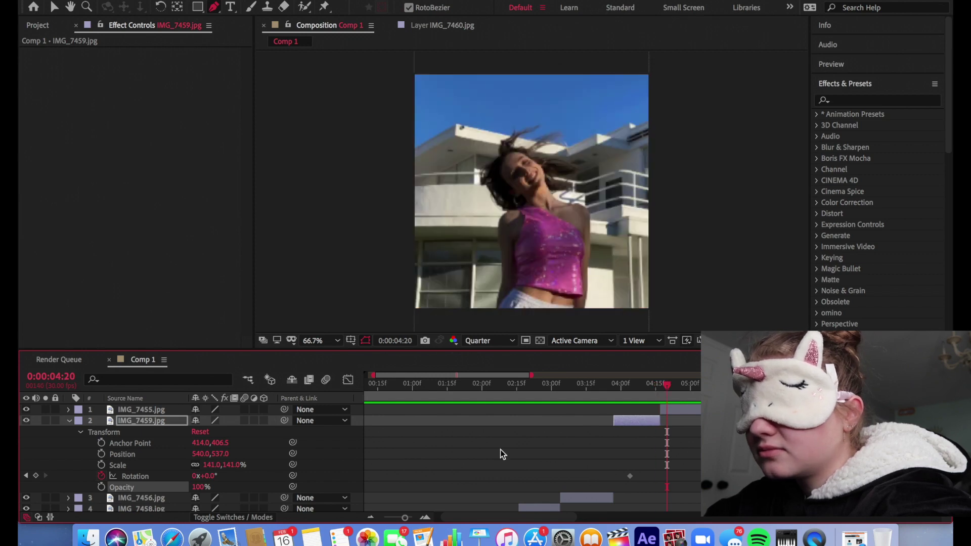
left_click(619, 456)
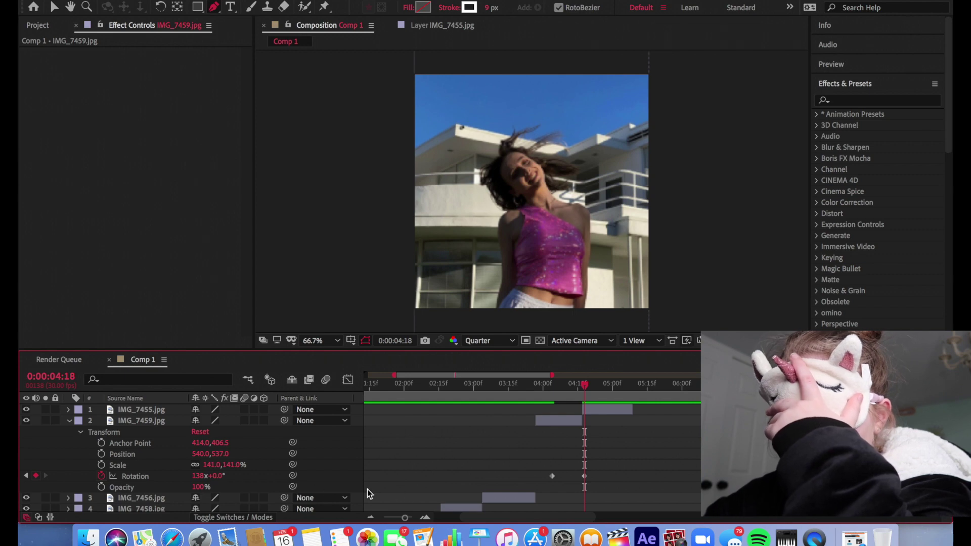
left_click_drag(462, 509, 550, 511)
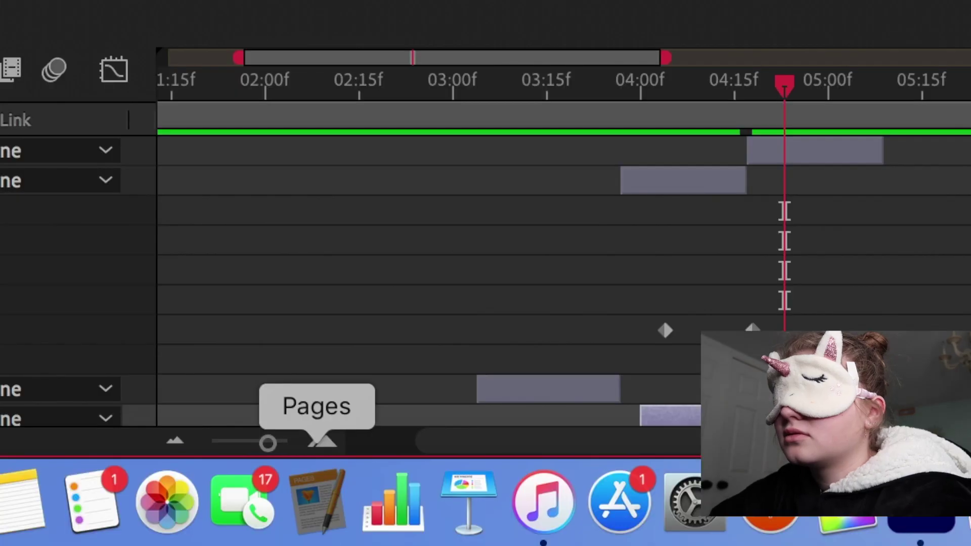
left_click(319, 502)
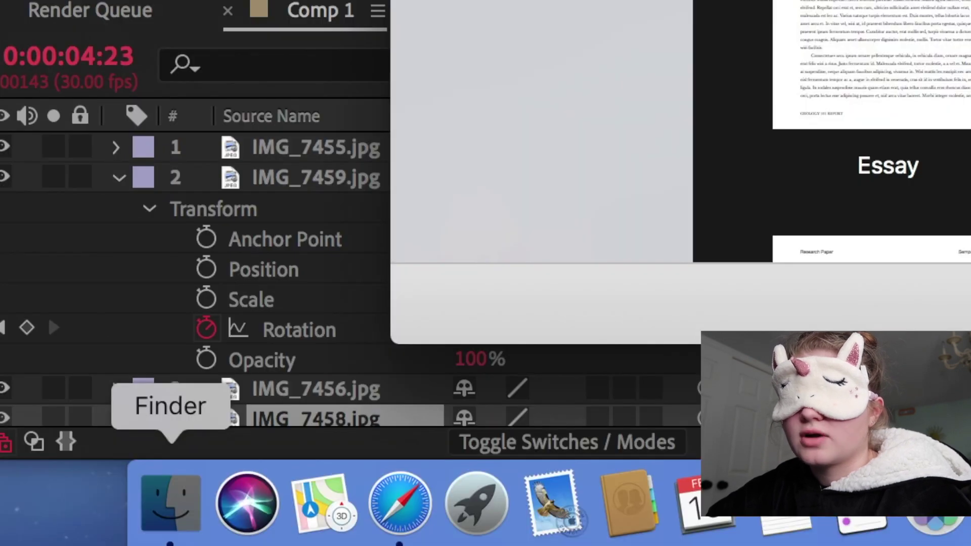
key("Return")
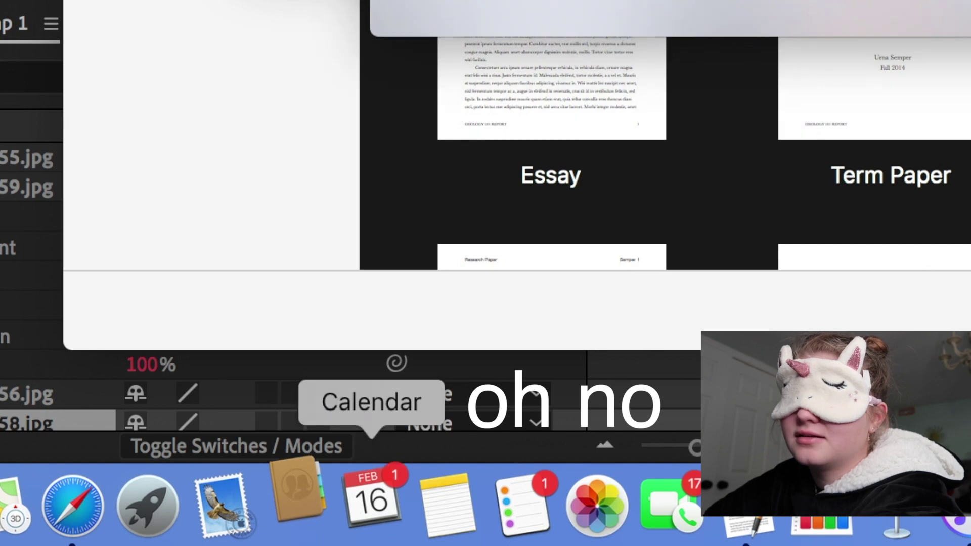
left_click(372, 502)
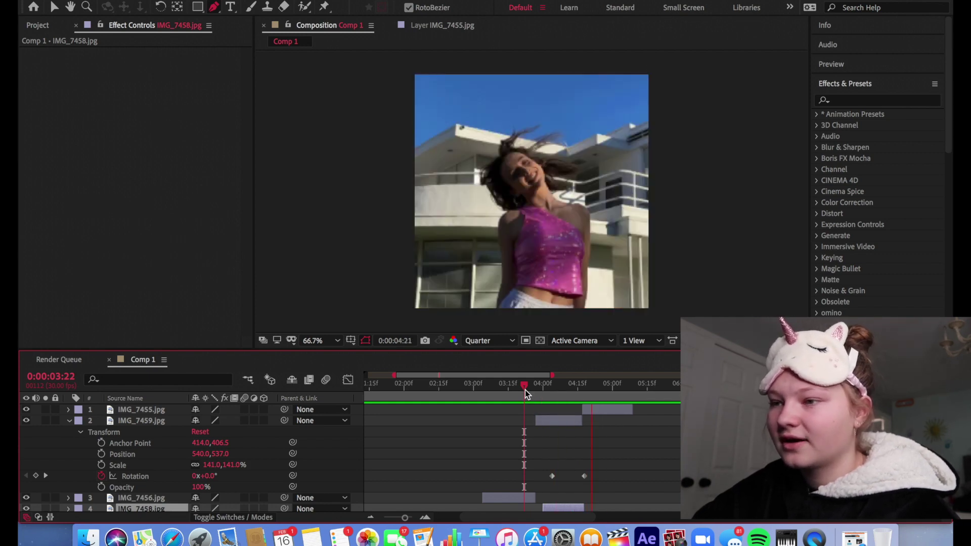
mouse_move(525, 390)
left_mouse_down()
mouse_move(578, 390)
mouse_move(408, 384)
left_mouse_up()
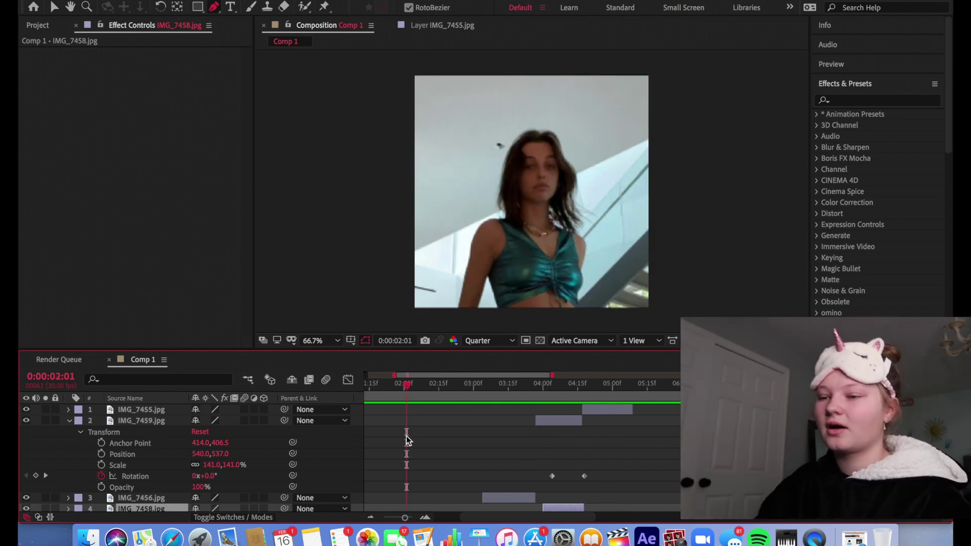
scroll(406, 437, "down", 3)
mouse_move(427, 389)
left_mouse_down()
mouse_move(598, 388)
mouse_move(674, 406)
left_mouse_up()
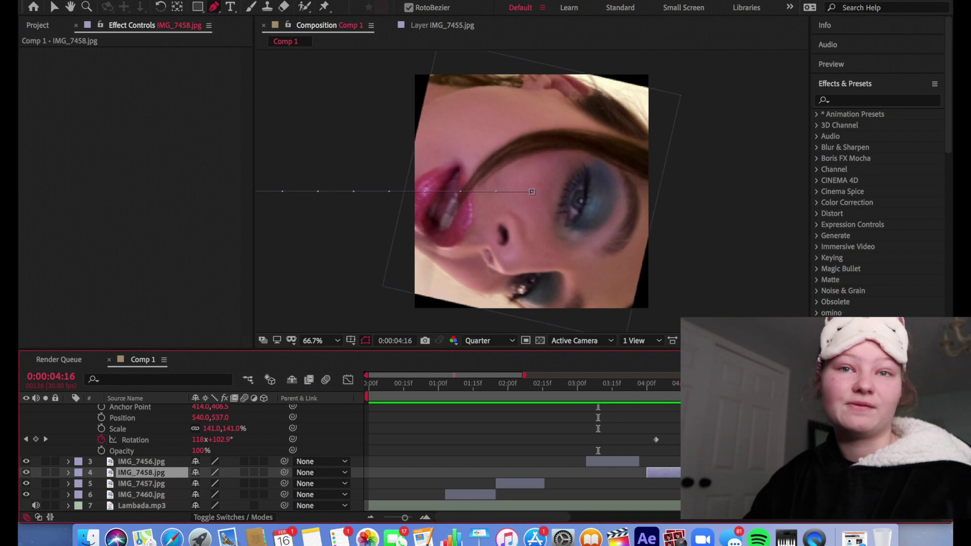
left_click_drag(448, 383, 470, 437)
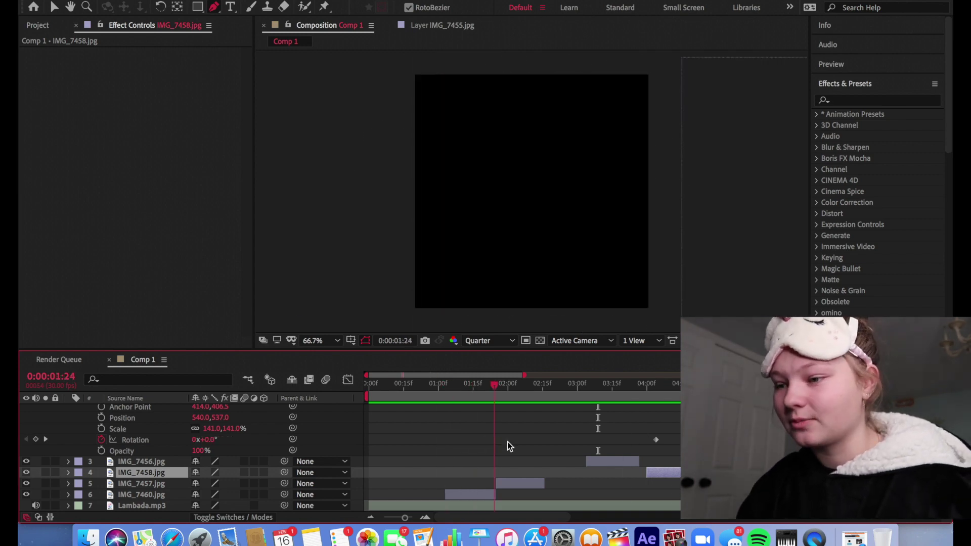
mouse_move(509, 446)
left_mouse_down()
mouse_move(655, 443)
mouse_move(480, 442)
mouse_move(440, 430)
left_mouse_up()
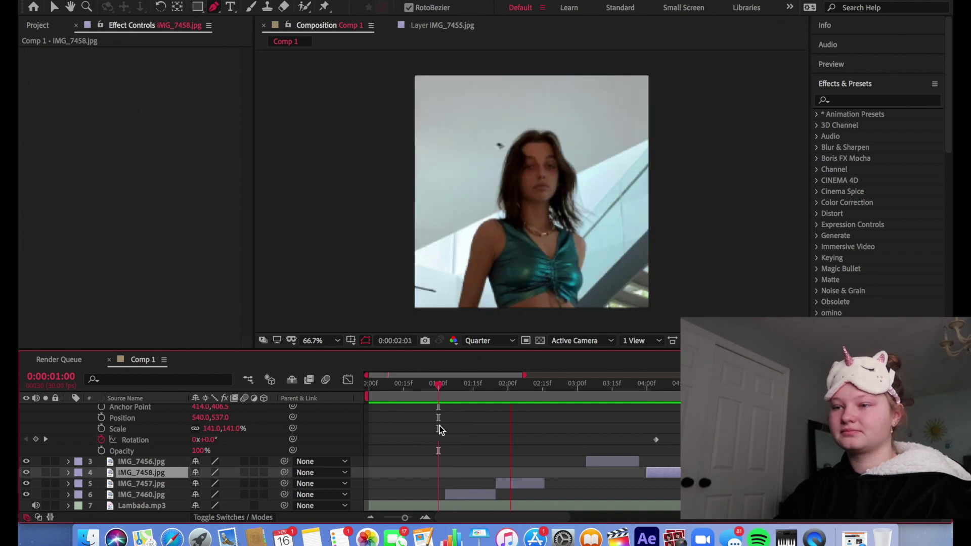